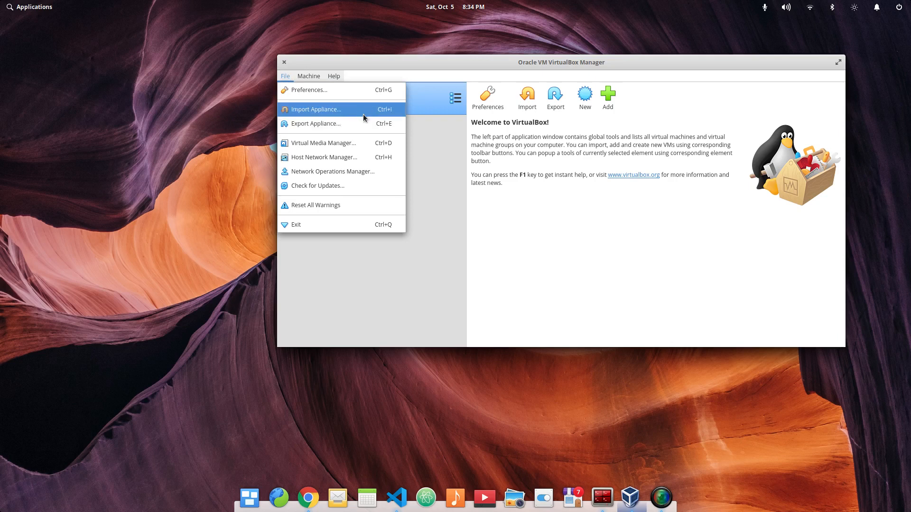
- Examine the appliance import wizard and the appliance export wizard, cancelling each one
click(348, 110)
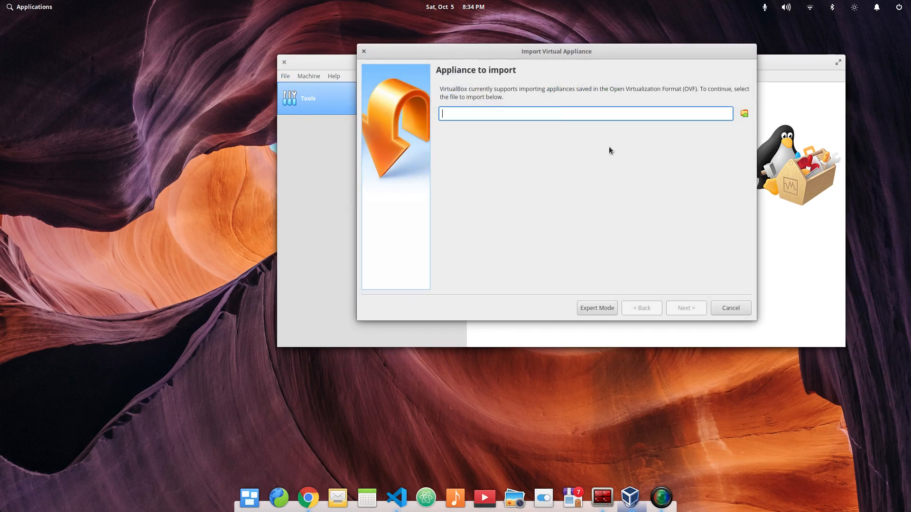
drag(621, 89, 708, 89)
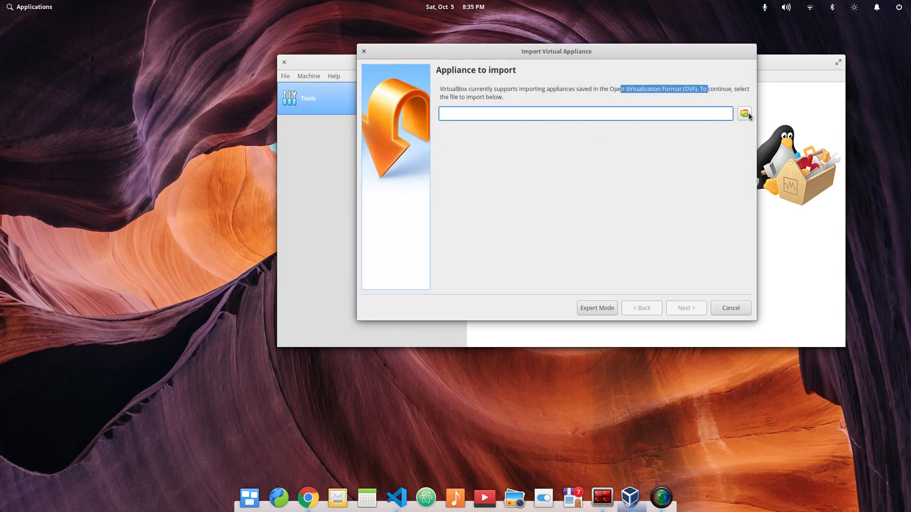
click(736, 312)
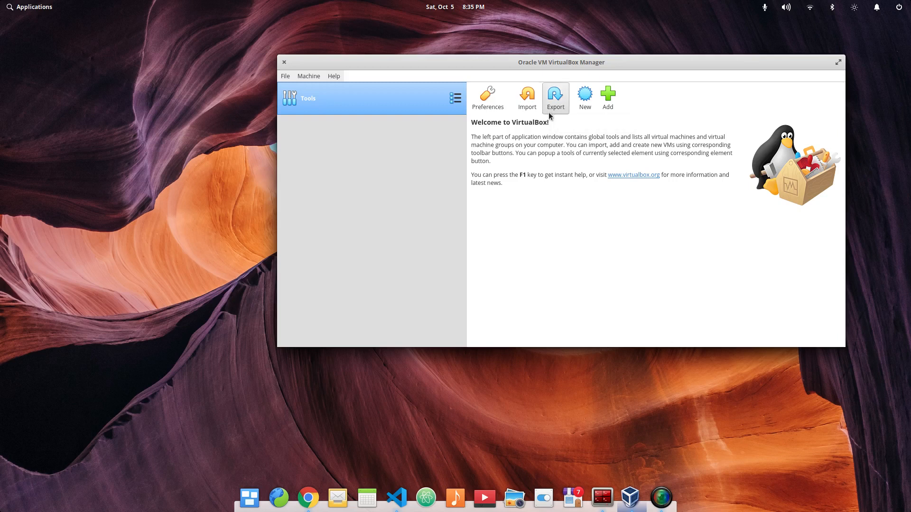
click(562, 92)
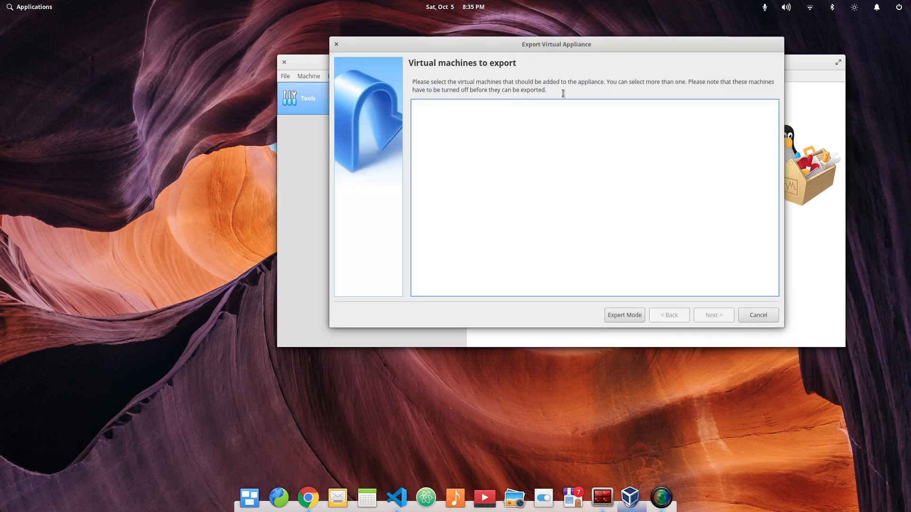
click(774, 315)
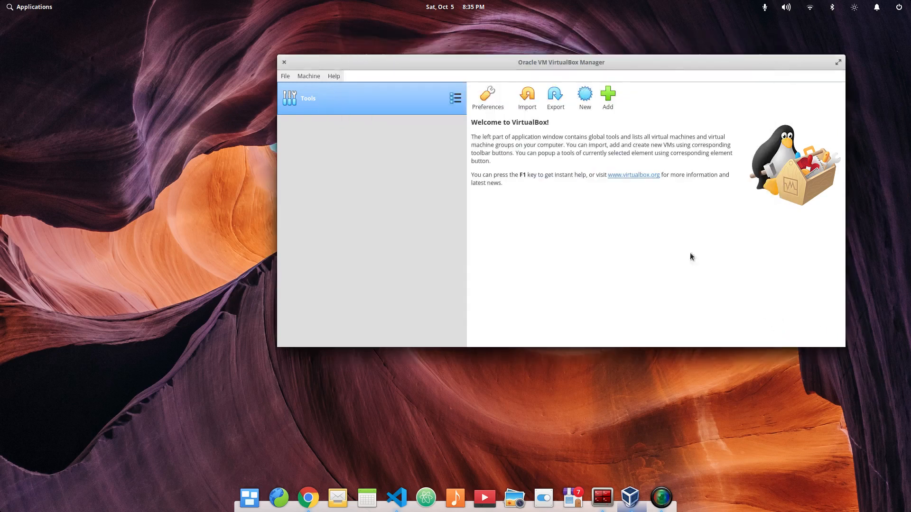
- Start creating a new virtual machine and name it mx_linux
click(589, 108)
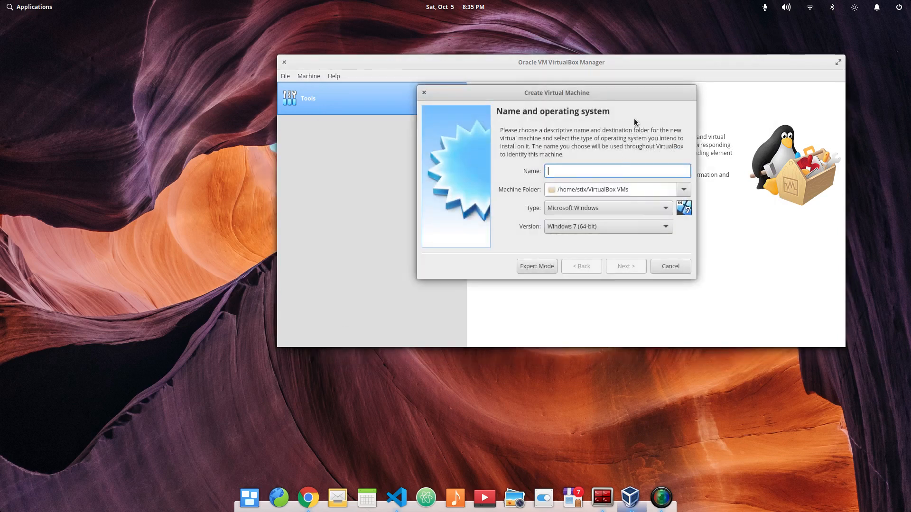
text(mx_linux)
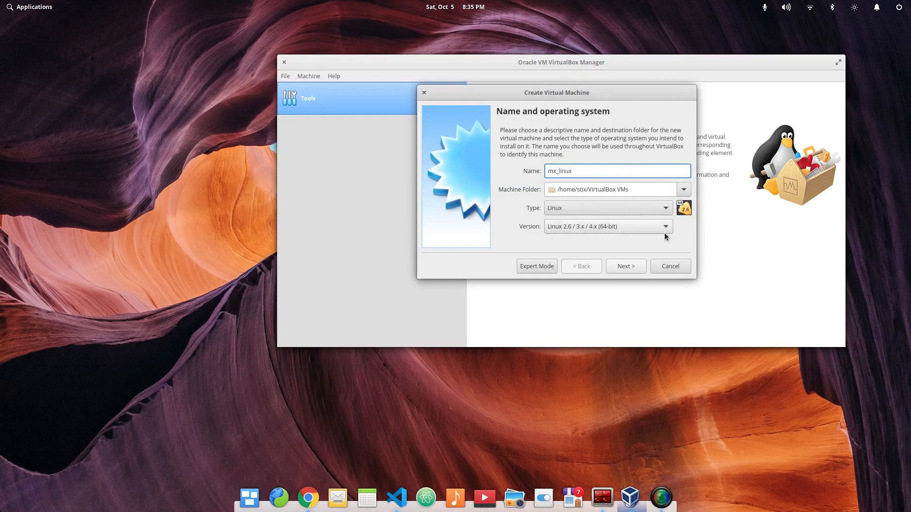
click(646, 209)
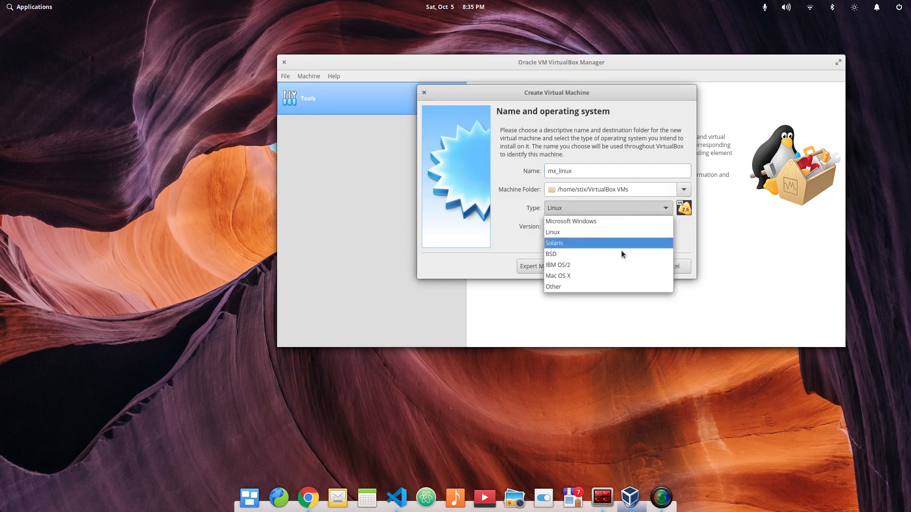
click(628, 221)
click(633, 227)
scroll(634, 290, down, 4)
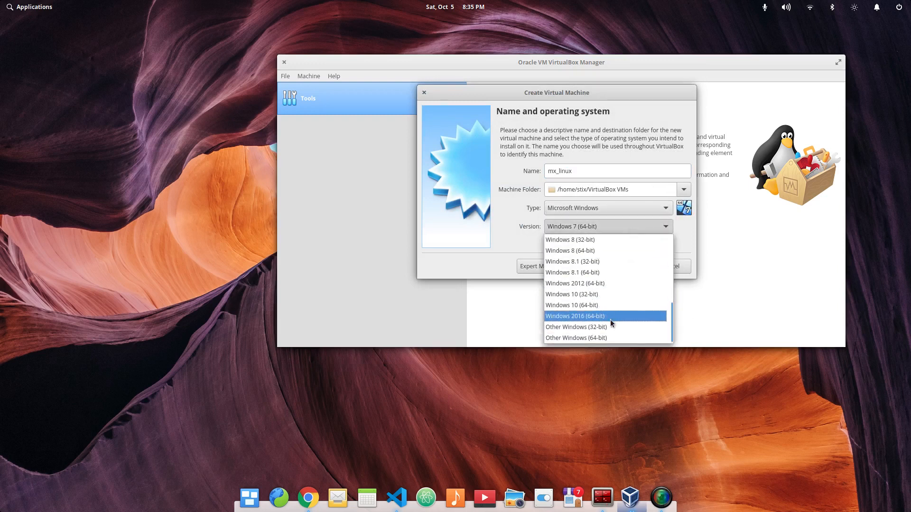
click(733, 306)
- Set the new machine's type to Linux and its version to Other Linux (64-bit)
click(618, 213)
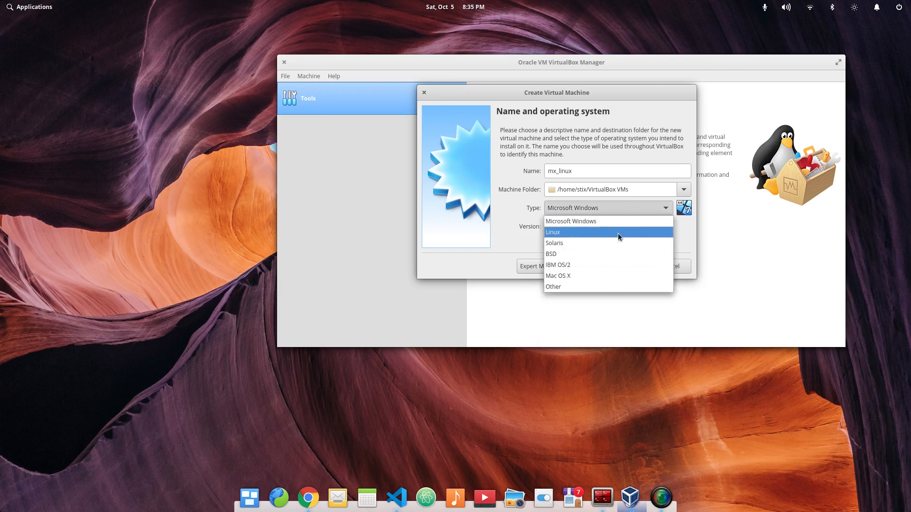
click(617, 233)
click(622, 226)
scroll(631, 286, down, 5)
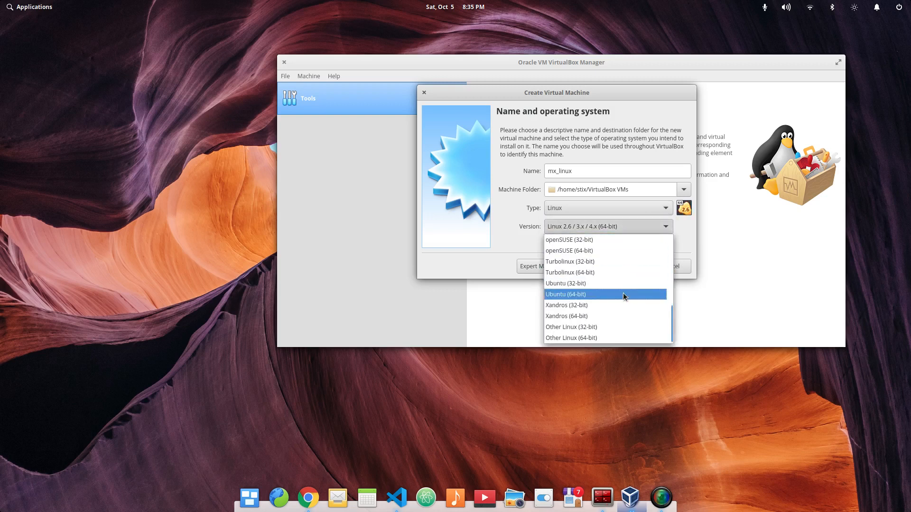
click(614, 337)
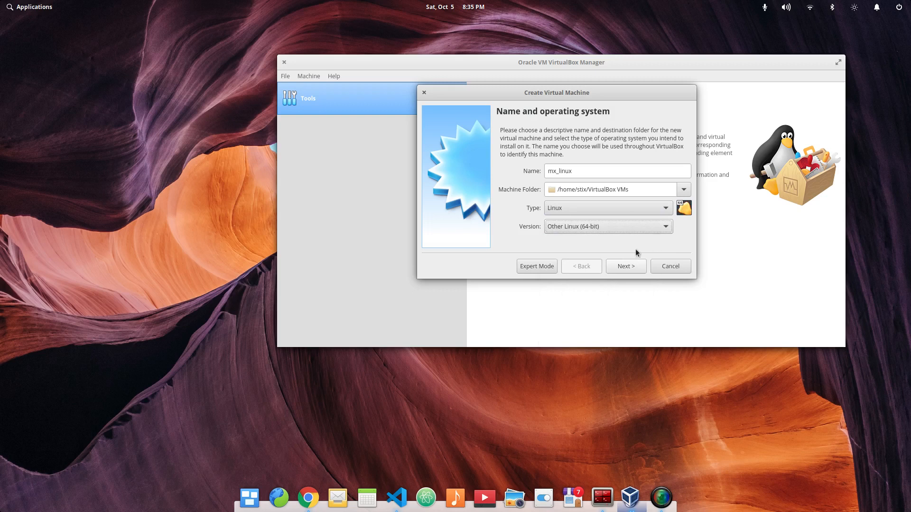
click(621, 269)
- Keep the default VirtualBox VMs machine folder and continue to the memory size
click(683, 190)
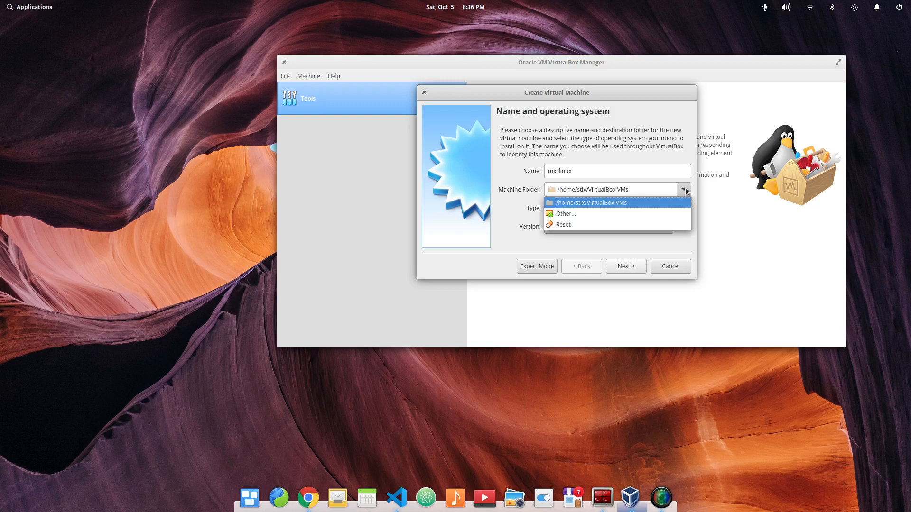
click(594, 127)
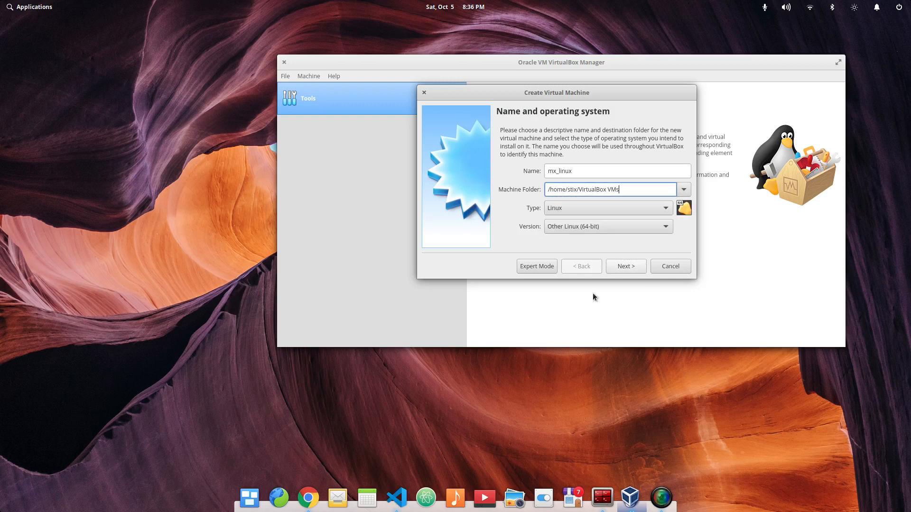
click(626, 267)
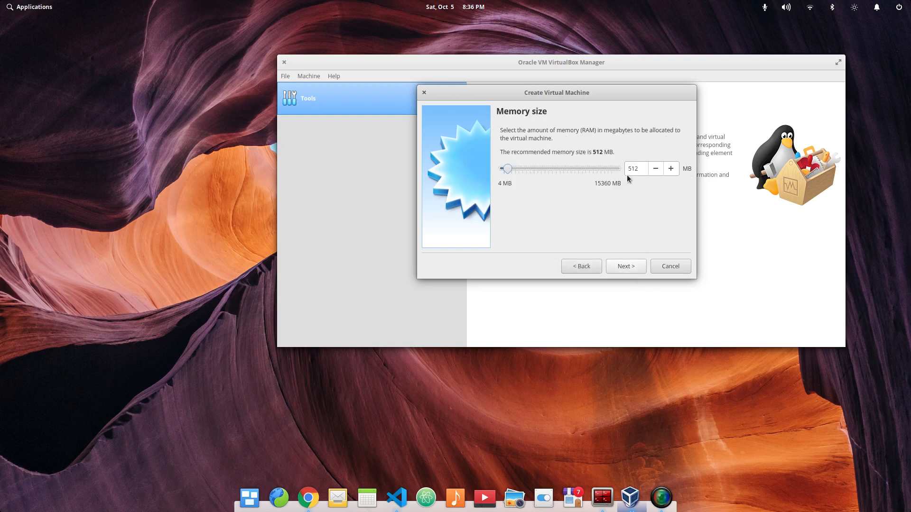
- Allocate 4096 MB of memory to the machine and continue to the hard disk options
key(Tab)
text(4096)
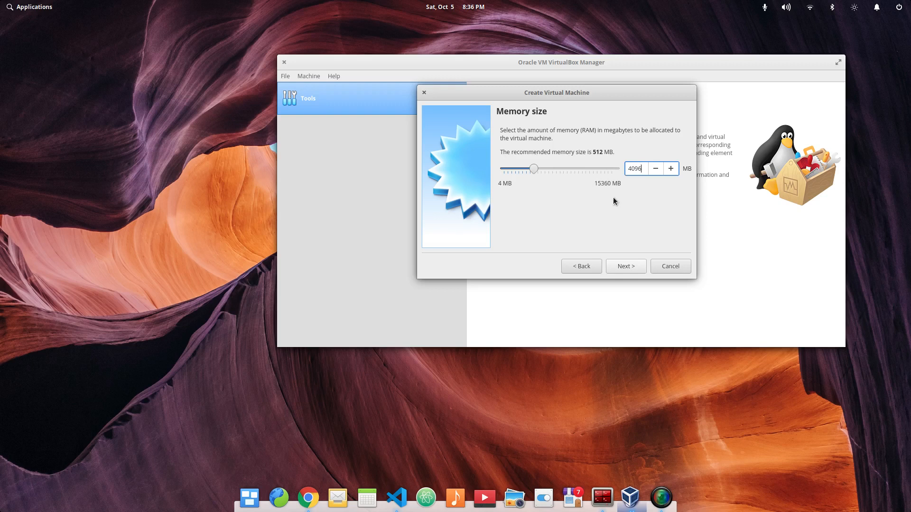
click(617, 267)
click(618, 266)
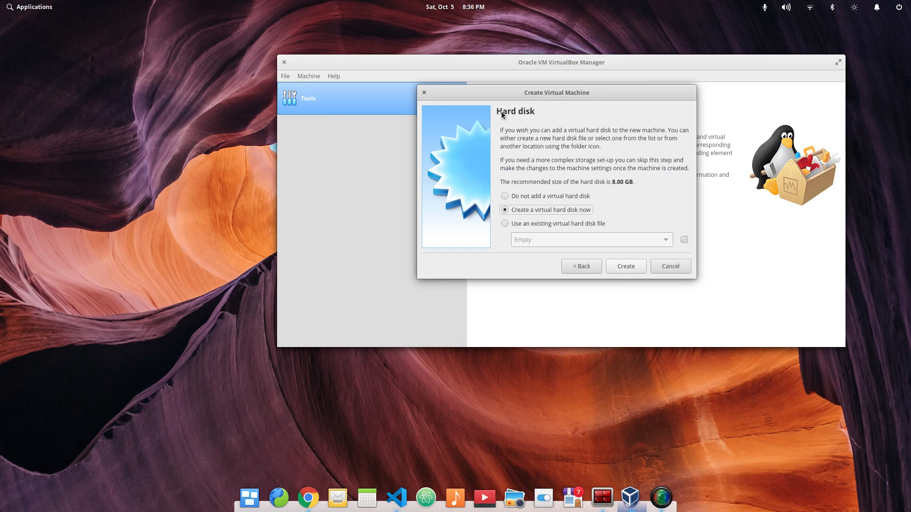
click(570, 223)
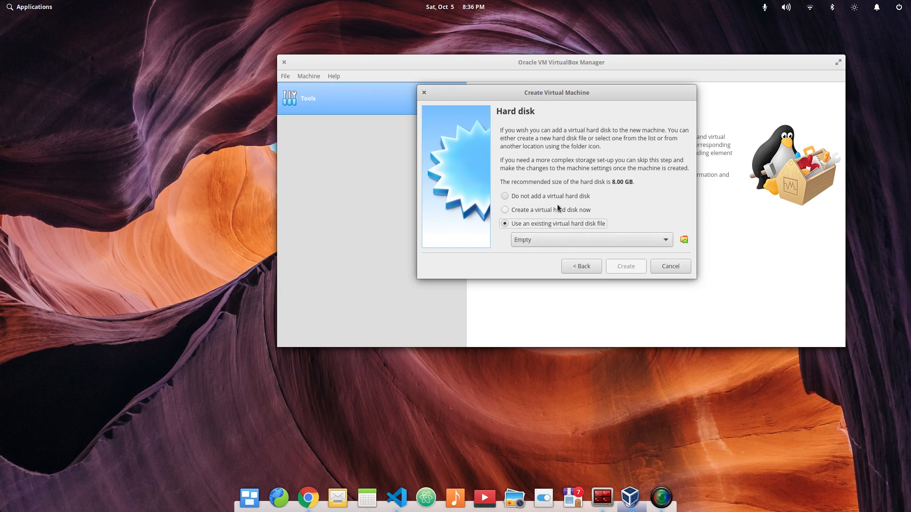
click(576, 210)
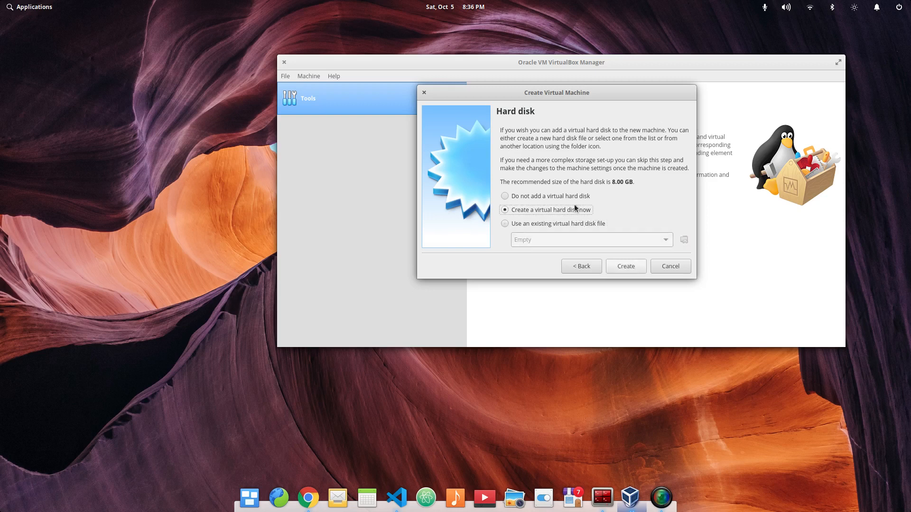
click(575, 223)
click(579, 210)
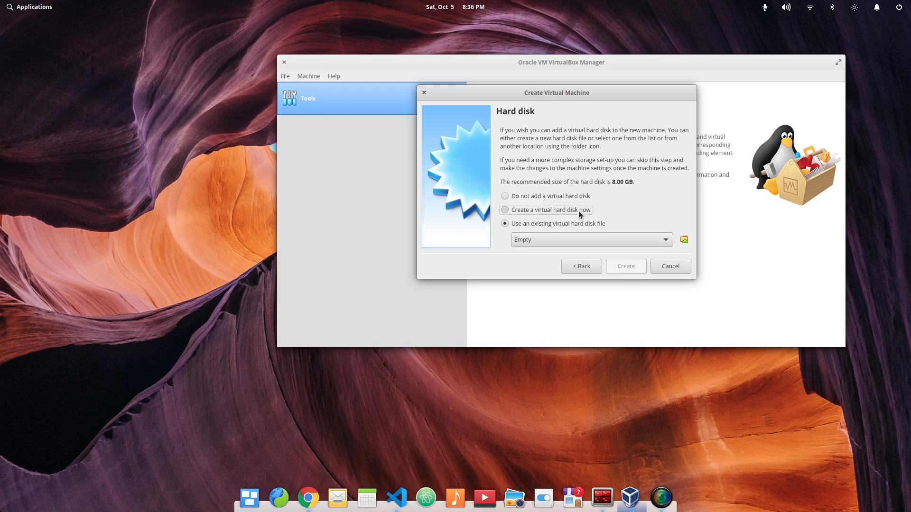
click(559, 223)
click(567, 210)
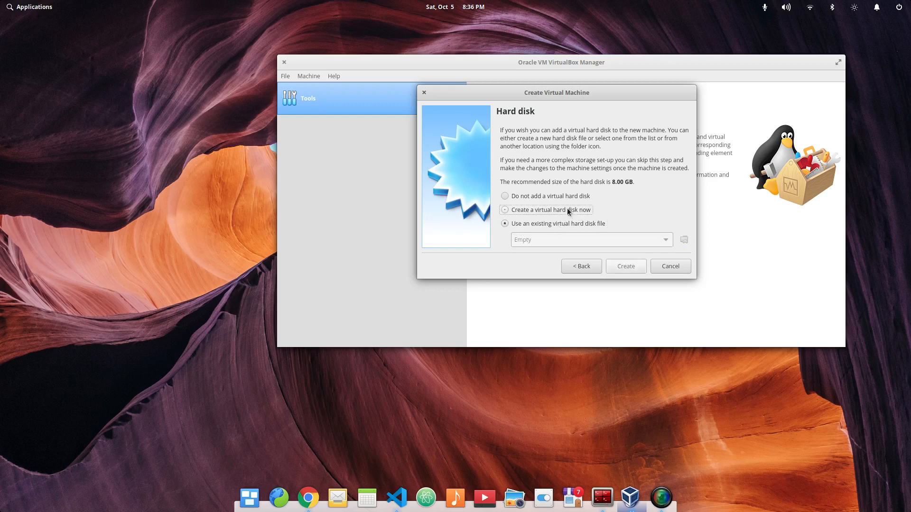
click(589, 226)
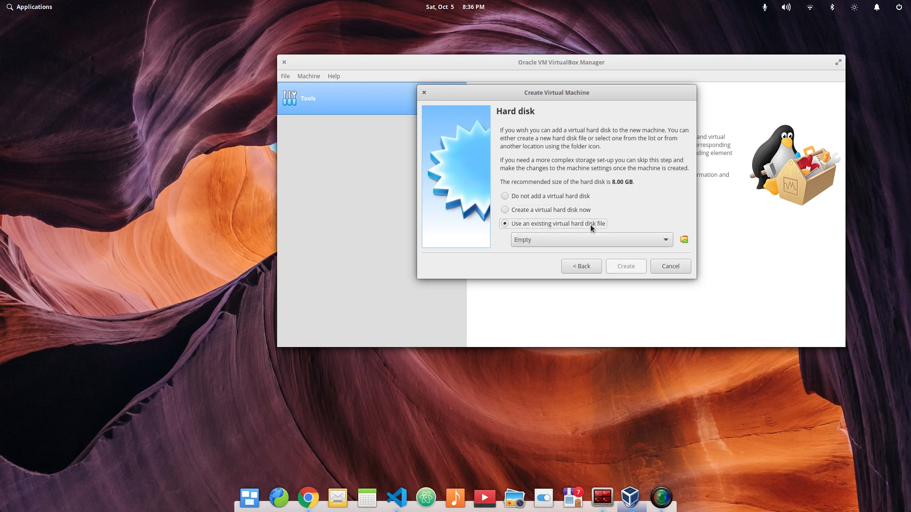
- Choose to create a virtual hard disk now, with VDI (VirtualBox Disk Image) as its file type
click(577, 212)
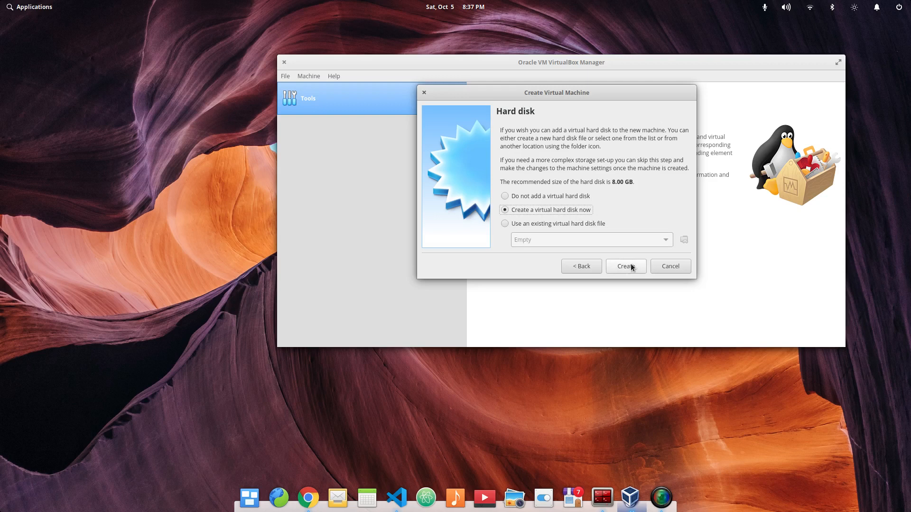
click(630, 266)
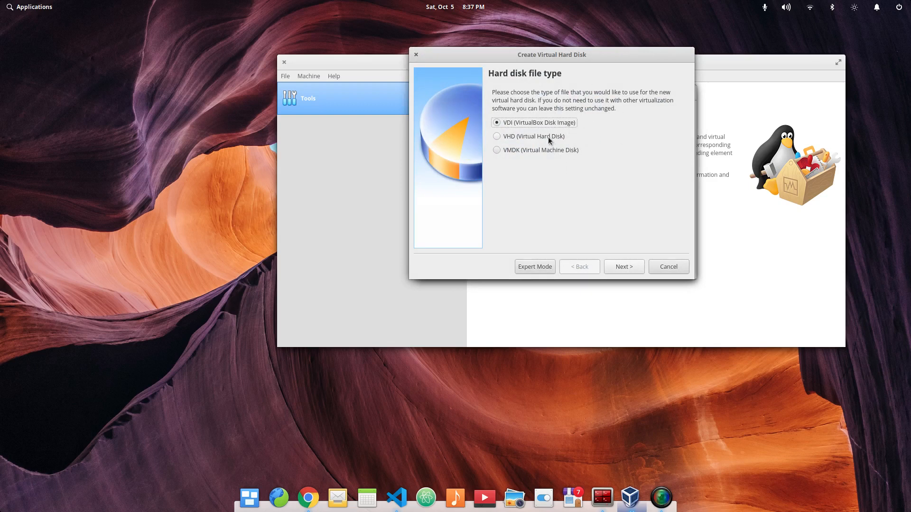
click(557, 151)
click(560, 124)
click(536, 149)
click(565, 122)
click(632, 268)
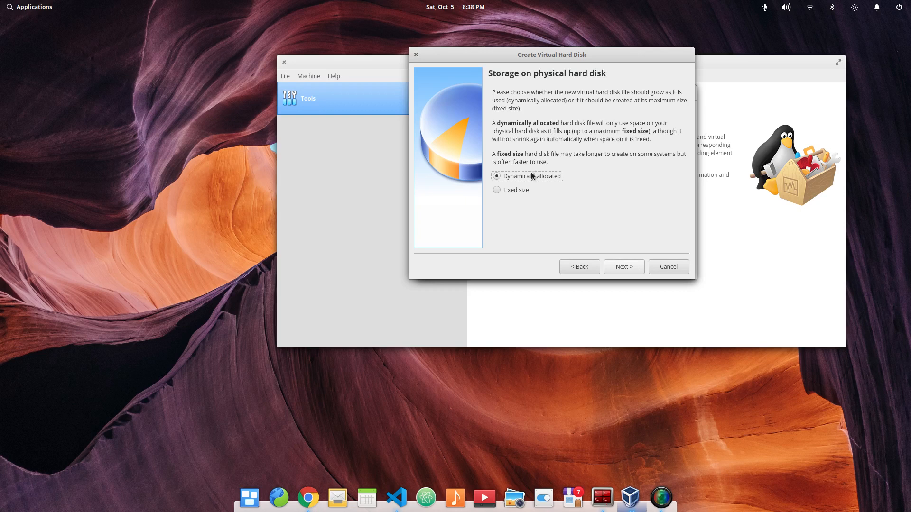
- Choose dynamically allocated storage for the virtual hard disk and continue to its file location and size
click(502, 191)
click(521, 177)
click(515, 190)
click(527, 173)
click(629, 269)
click(629, 269)
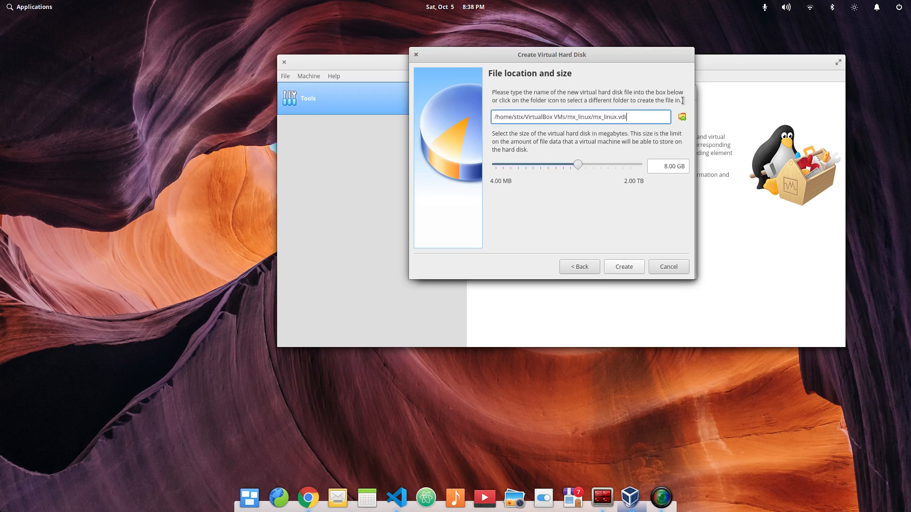
- Set the virtual hard disk size to 16.00 GB and create it
click(665, 166)
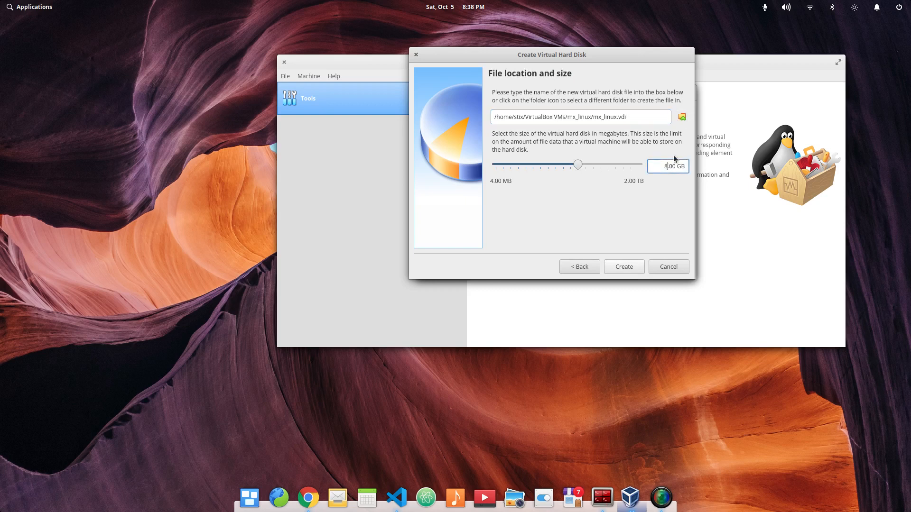
key(BackSpace)
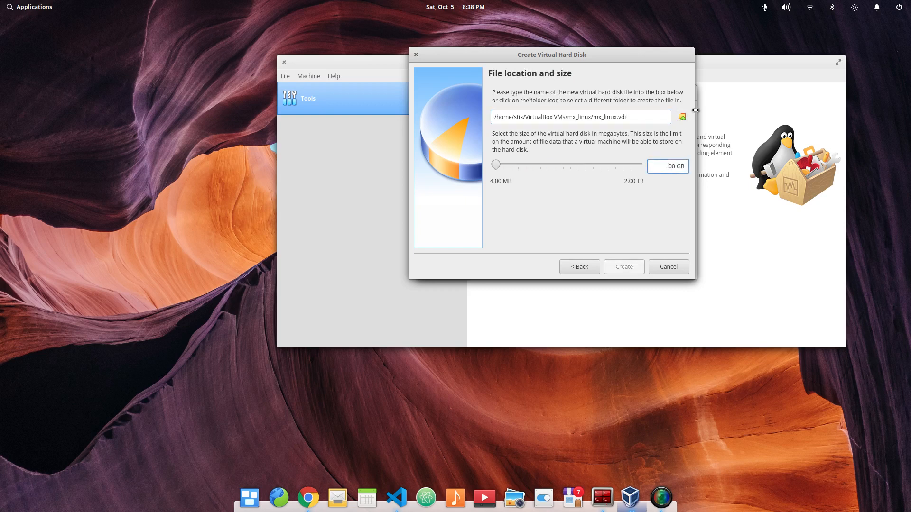
text(16)
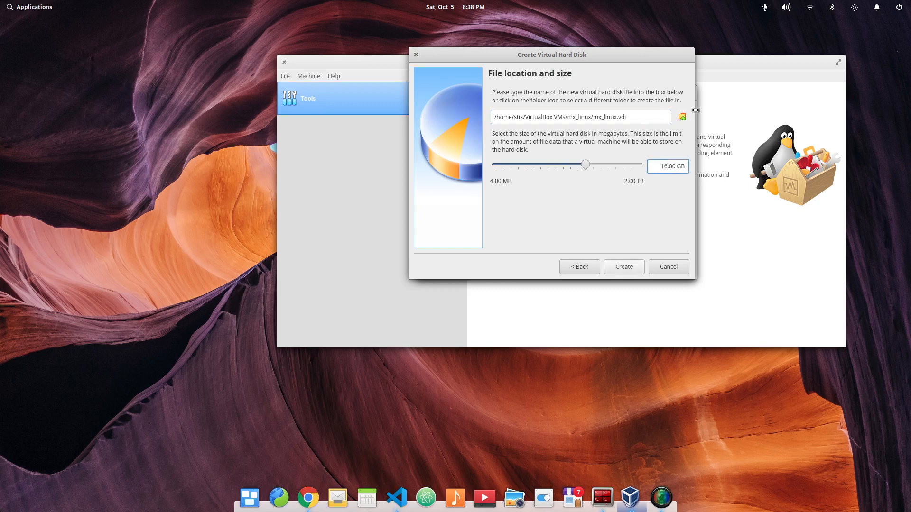
click(643, 268)
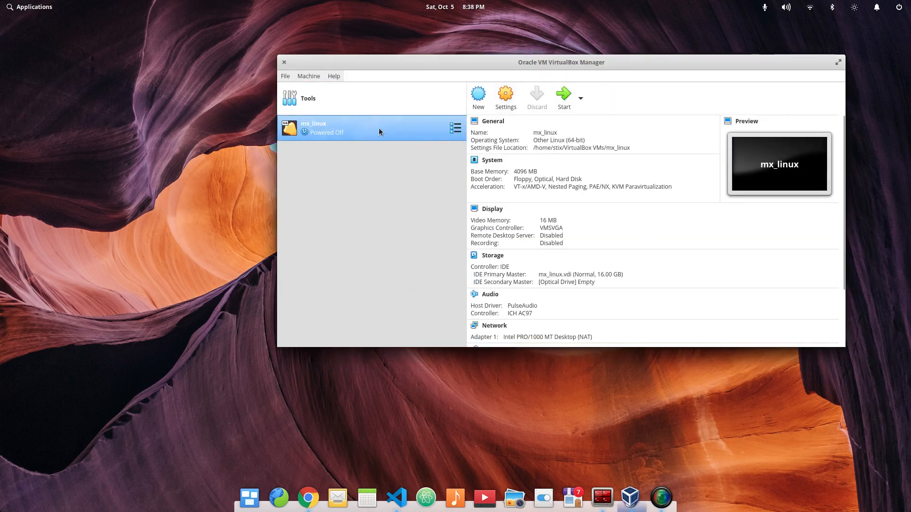
- Look over the configuration summary of the mx_linux machine
scroll(575, 237, down, 3)
scroll(574, 237, up, 3)
scroll(575, 240, down, 3)
scroll(574, 241, up, 3)
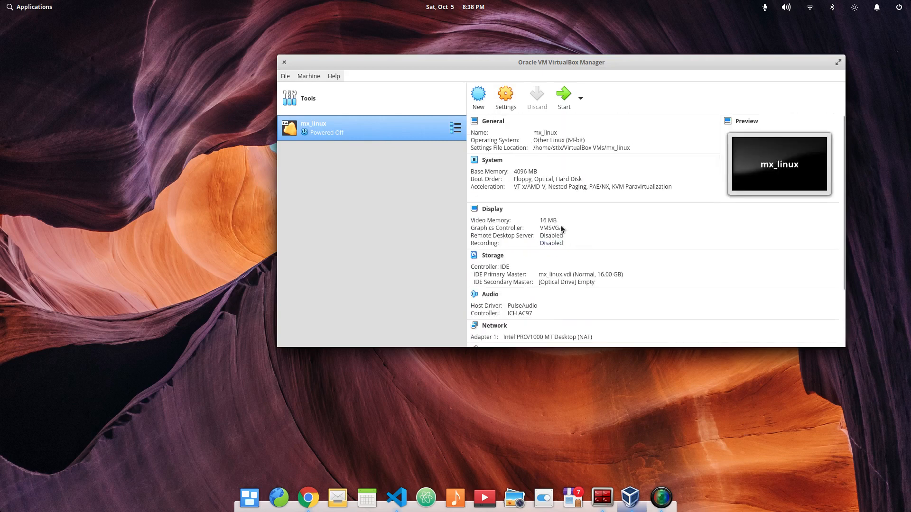
- Open the mx_linux machine's settings and look over the General options: basic, advanced, description and disk encryption
click(511, 110)
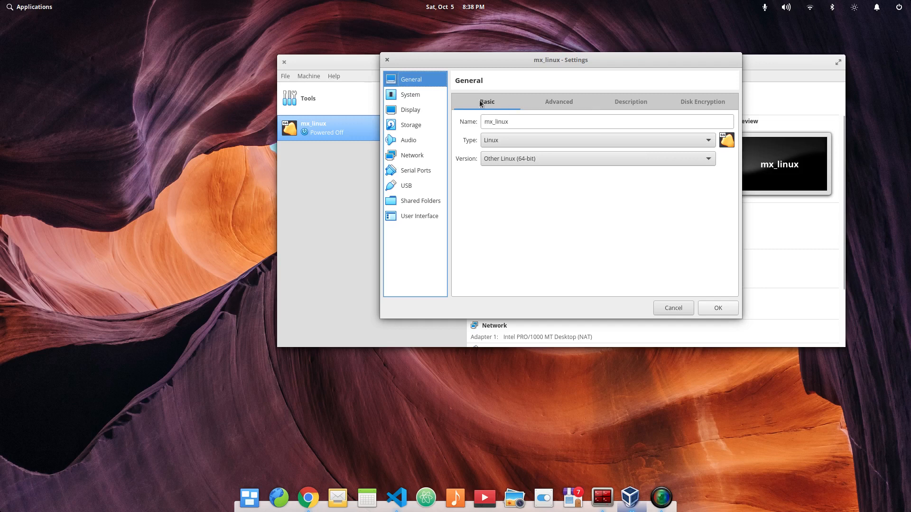
click(534, 102)
click(616, 103)
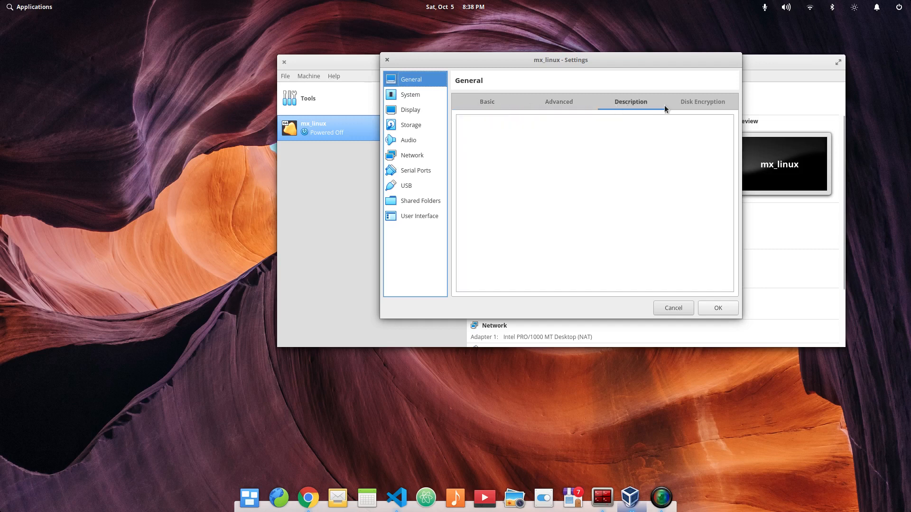
click(690, 102)
click(493, 104)
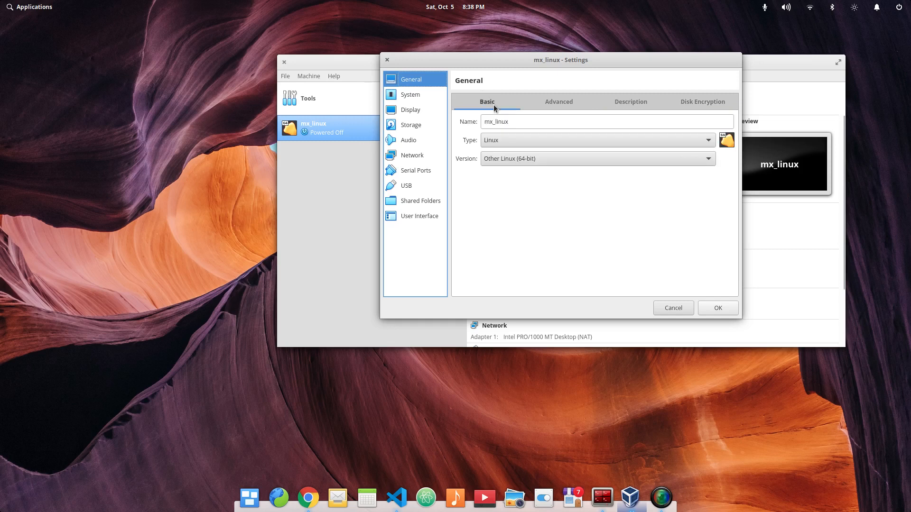
- Select the empty optical drive under the IDE controller in the machine's storage settings
click(411, 125)
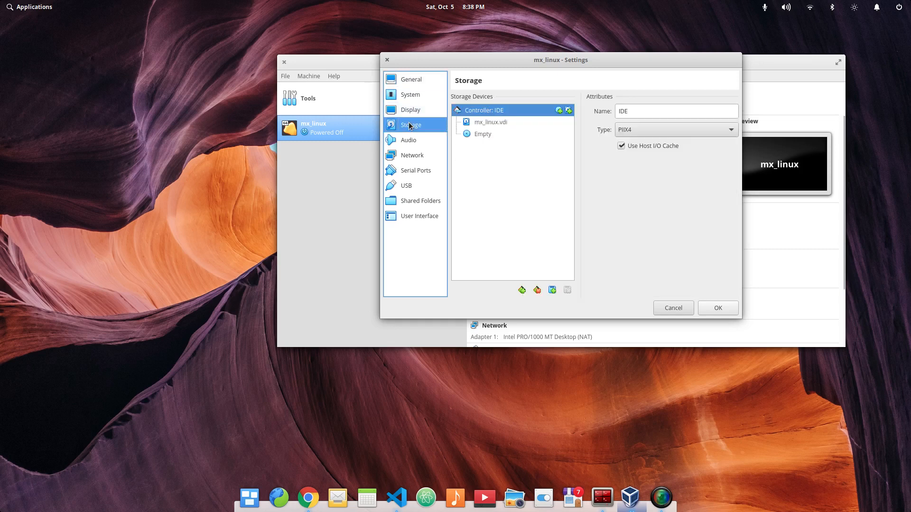
click(484, 136)
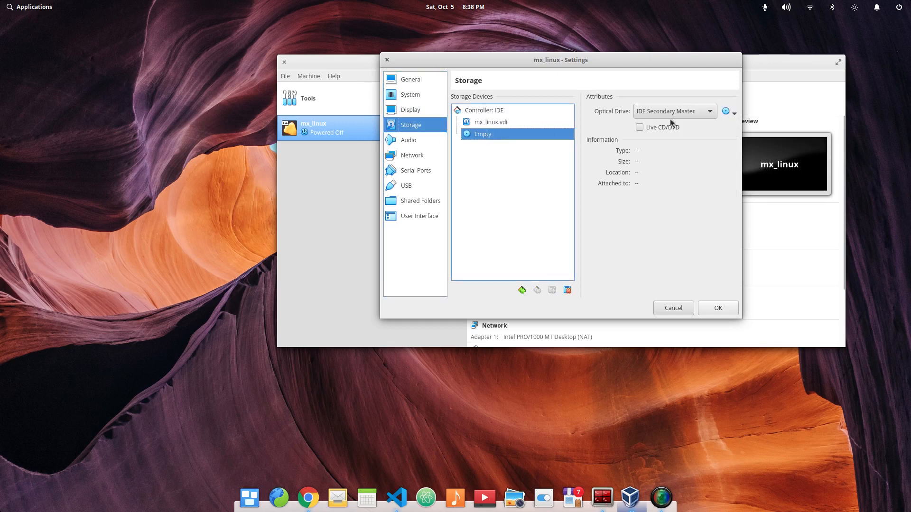
click(729, 112)
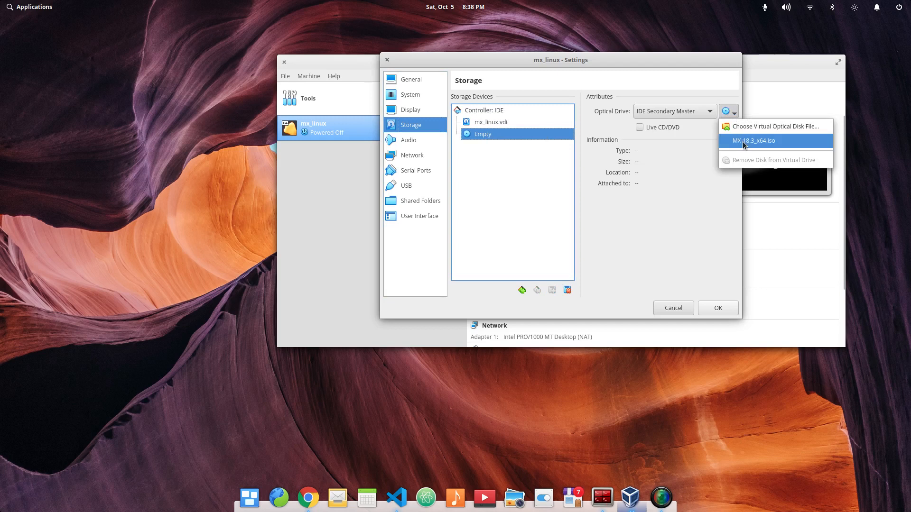
click(767, 130)
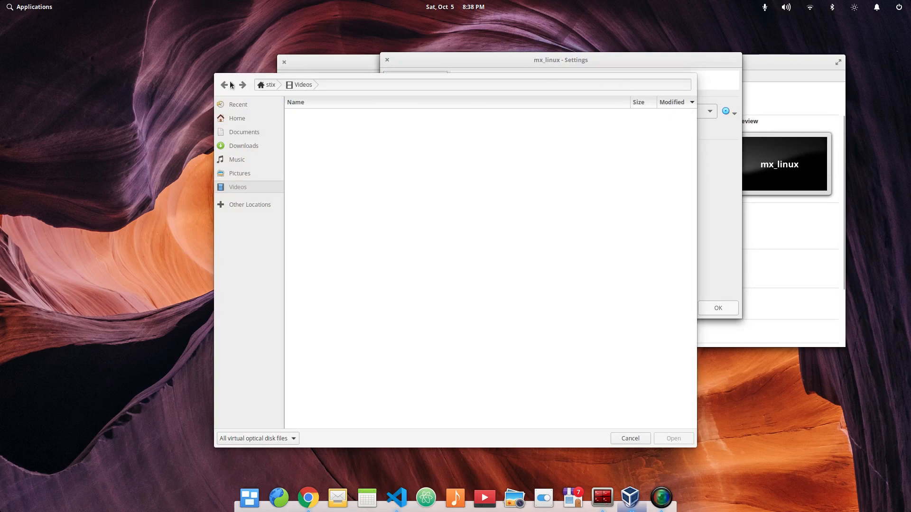
click(630, 438)
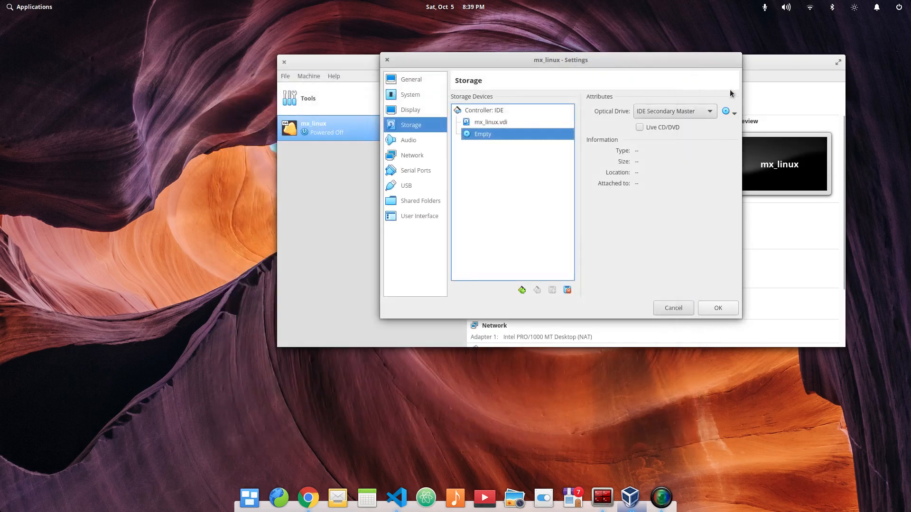
click(729, 116)
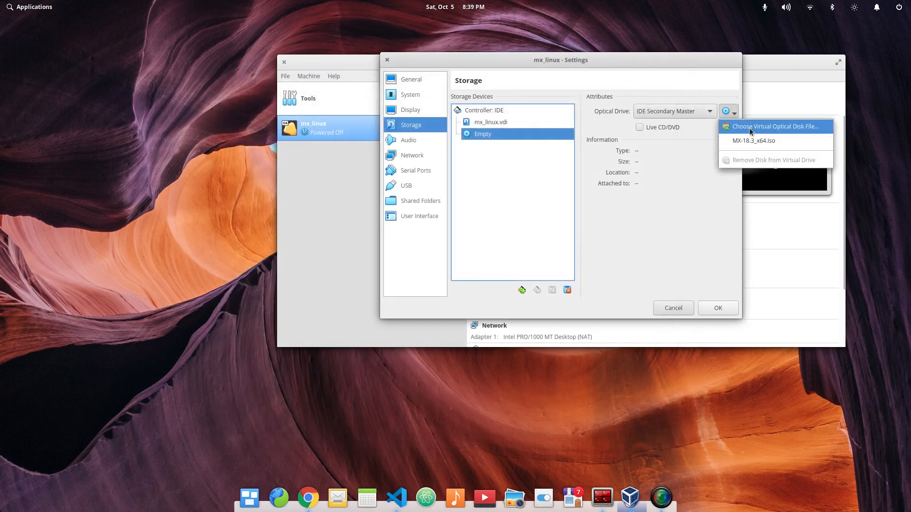
click(554, 121)
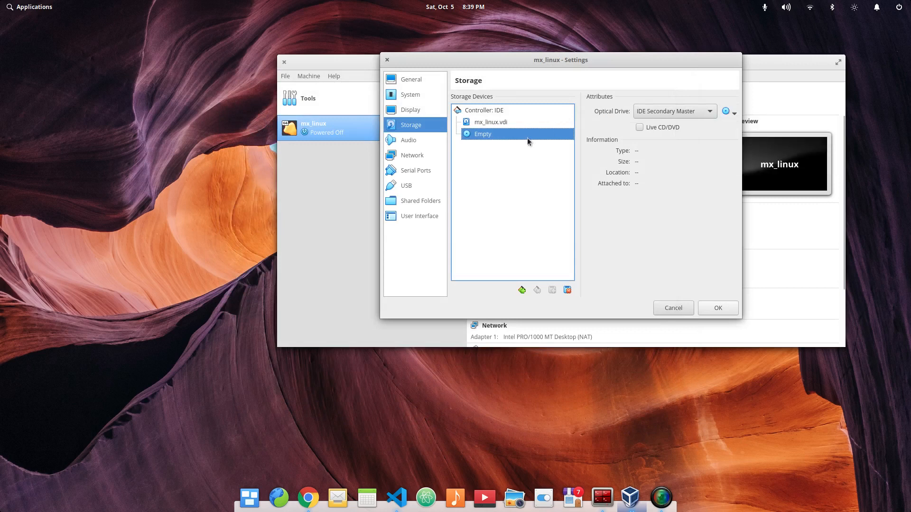
- Load MX-18.3_x64.iso from the Downloads folder into the empty optical drive and save the machine settings
click(728, 112)
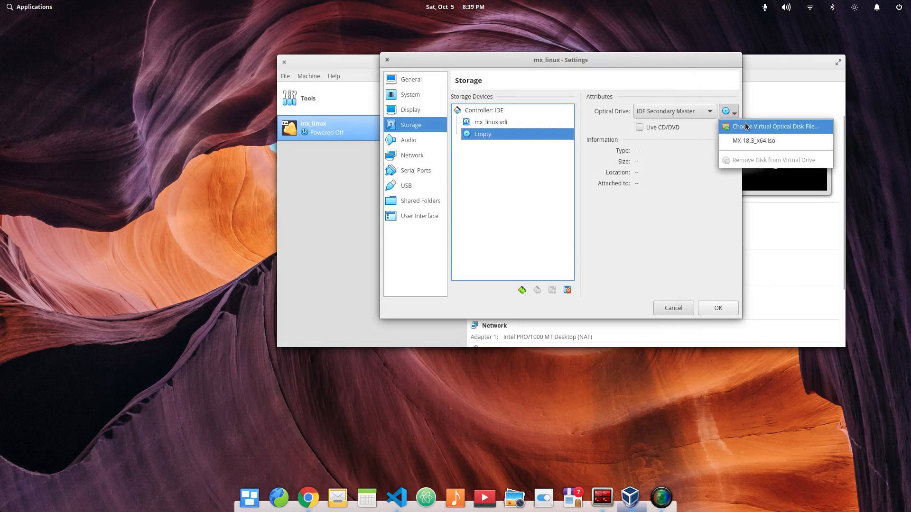
click(740, 125)
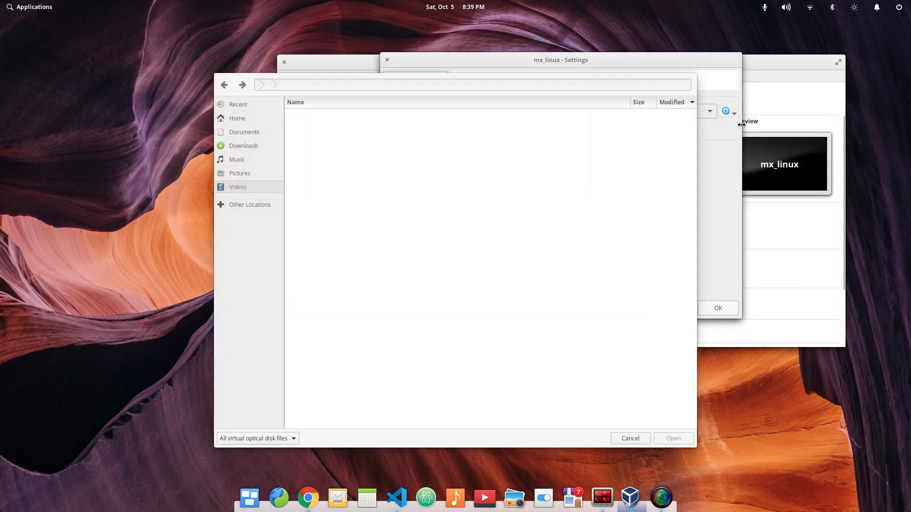
click(244, 147)
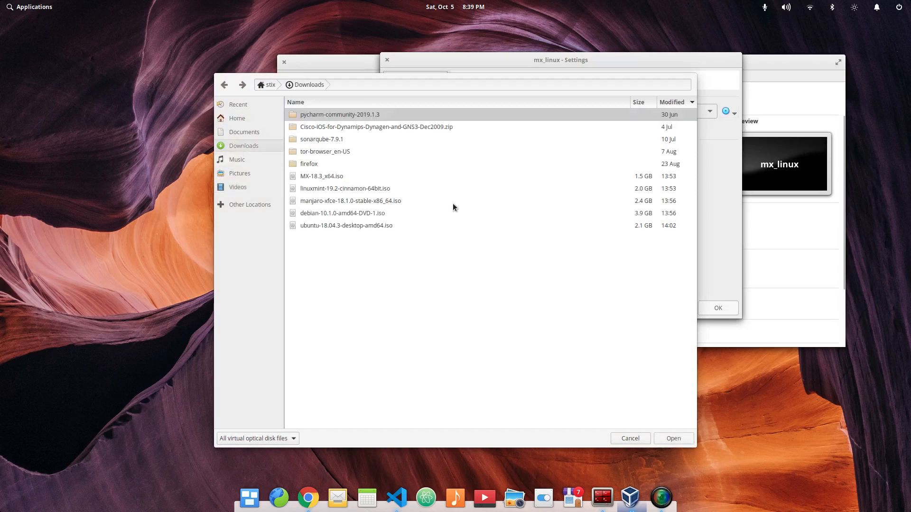
click(357, 190)
click(328, 180)
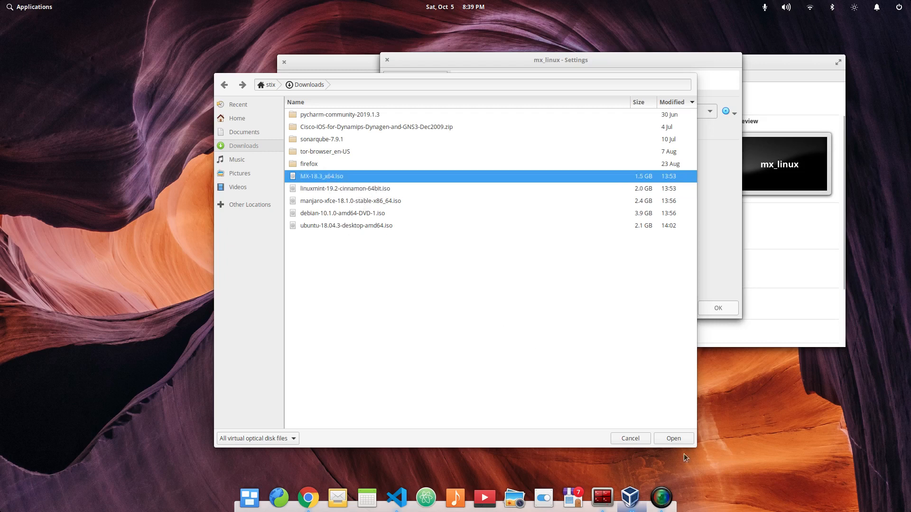
click(673, 440)
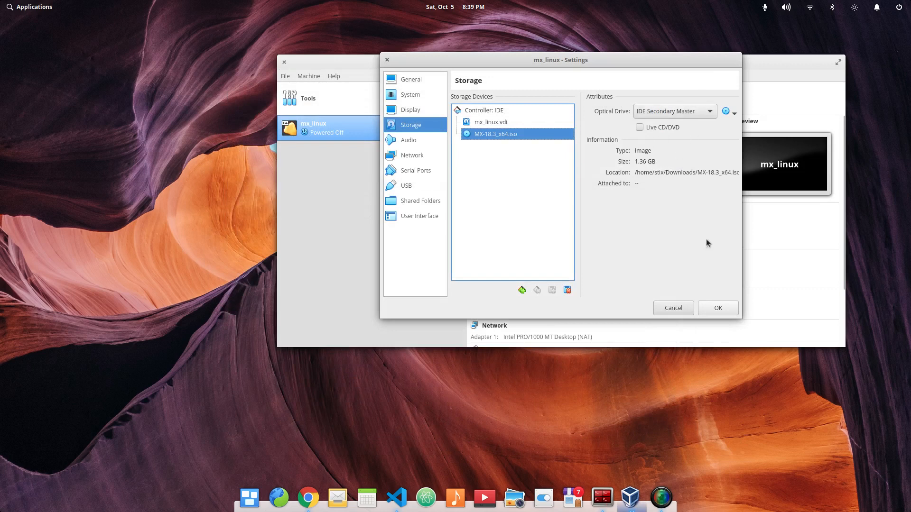
click(710, 309)
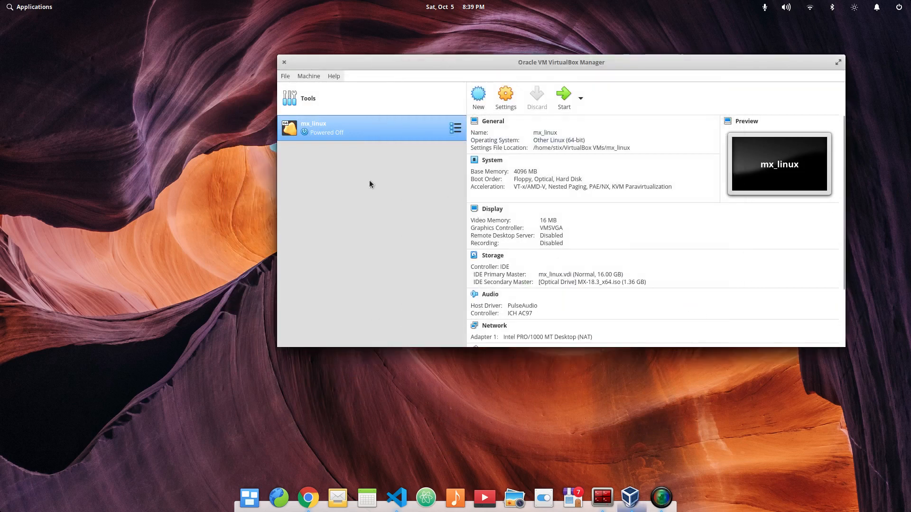
- Start the mx_linux machine and boot its MX-18.3 x64 (May 26, 2019) entry with the default boot options
click(570, 98)
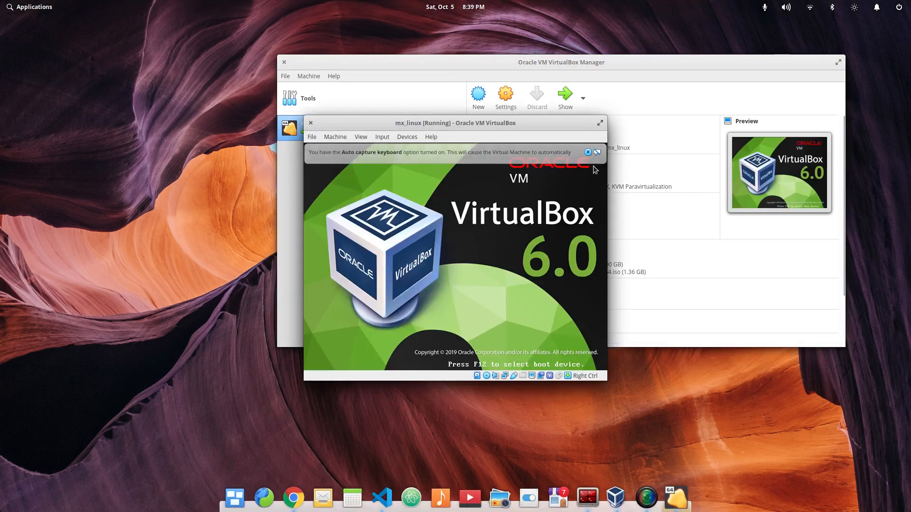
click(664, 152)
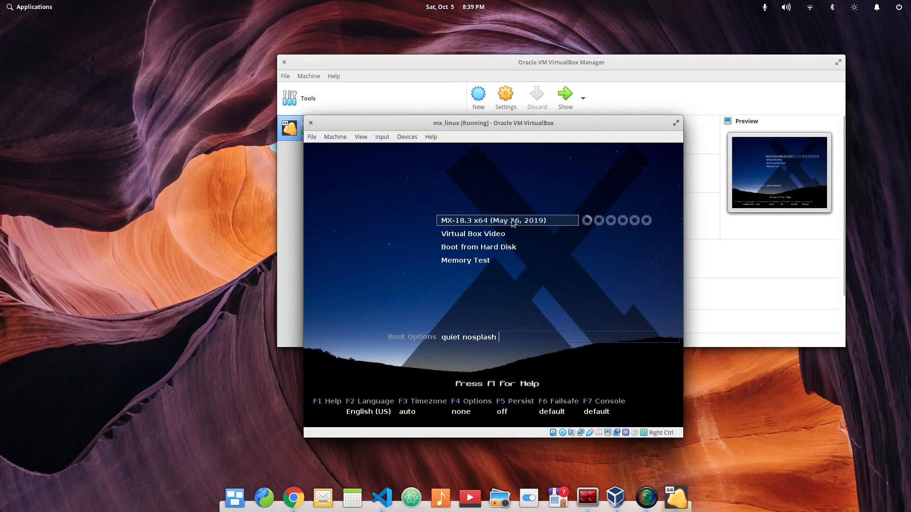
click(512, 223)
click(487, 340)
key(Control_R)
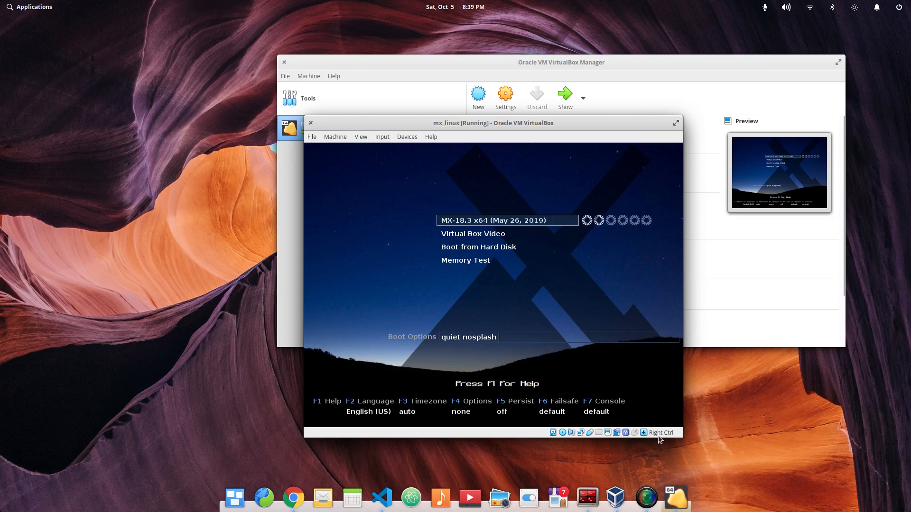
click(586, 239)
click(516, 337)
key(Return)
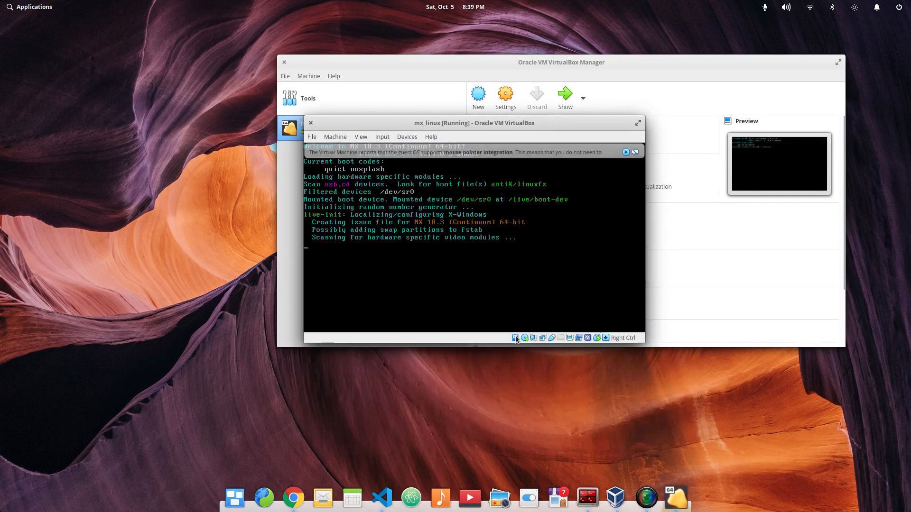
- Move the VirtualBox Manager window aside and bring the running mx_linux window back to the front
click(653, 100)
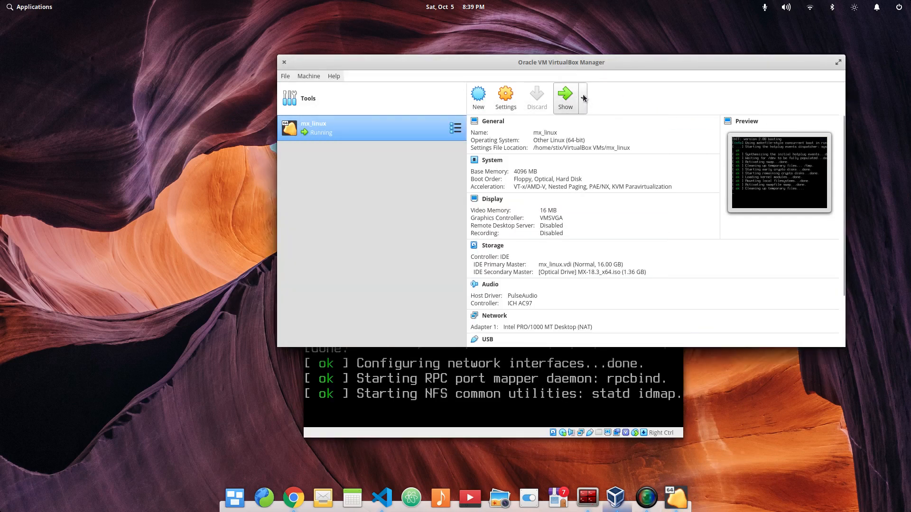
drag(517, 65, 587, 66)
click(355, 77)
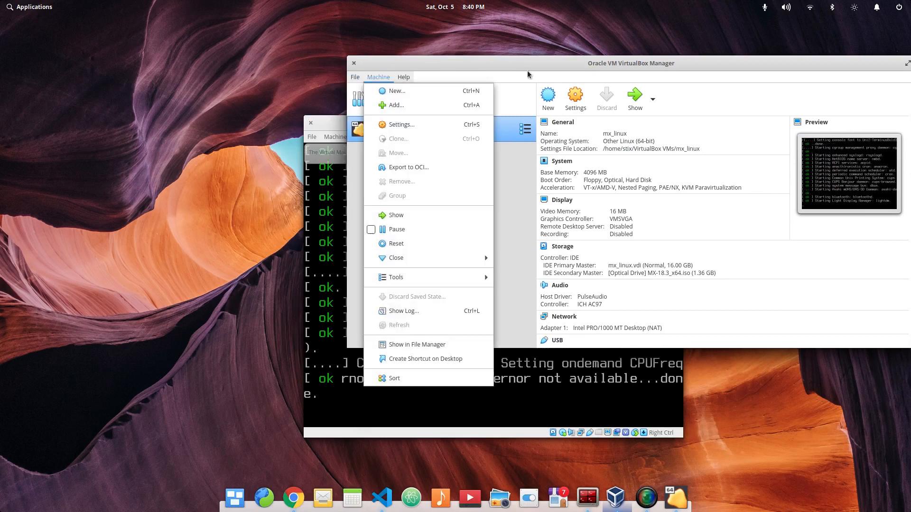
click(649, 84)
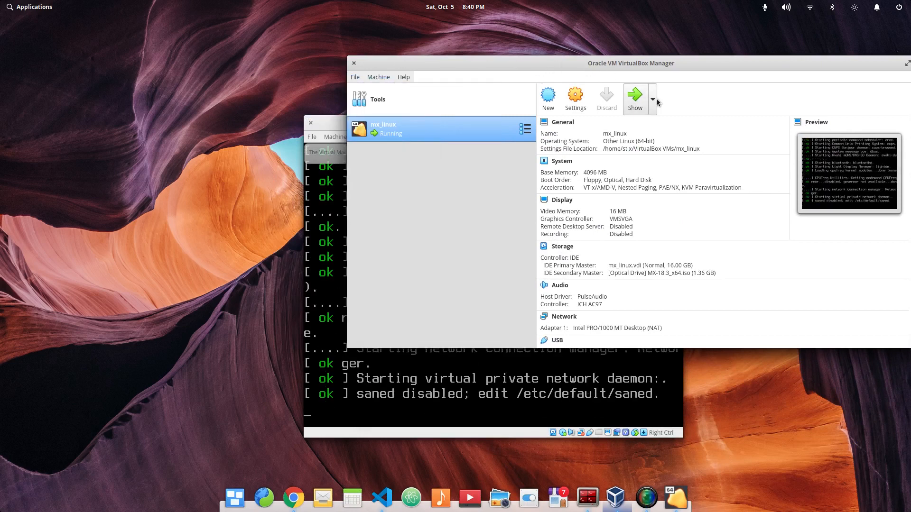
click(654, 98)
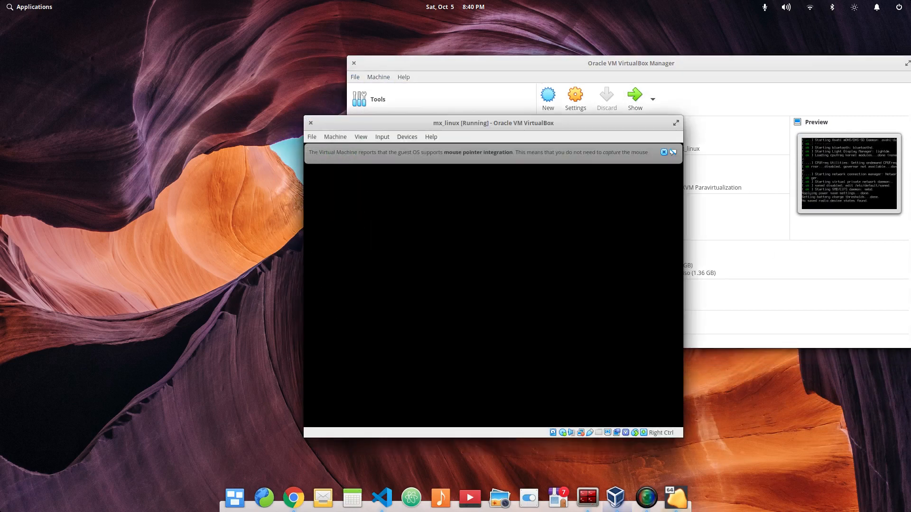
- Dismiss the mouse pointer integration notice, and reposition and enlarge the mx_linux window
click(664, 152)
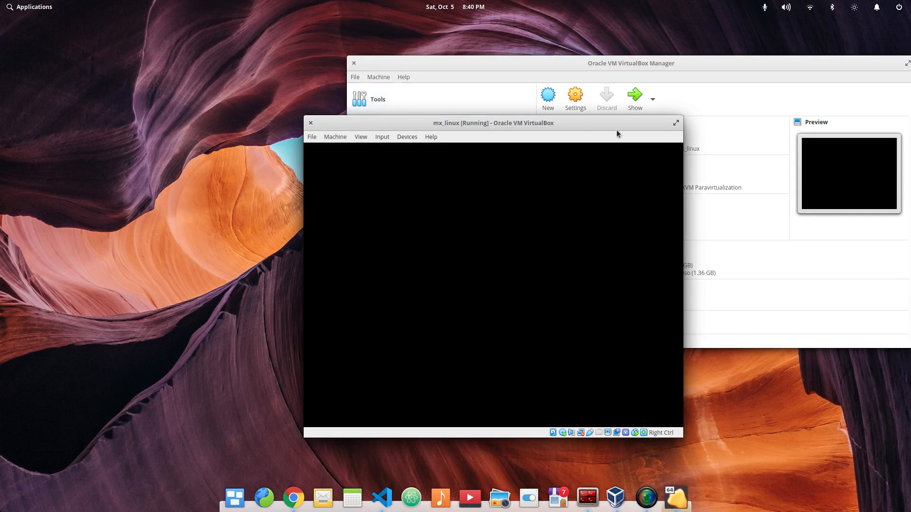
drag(593, 120, 385, 56)
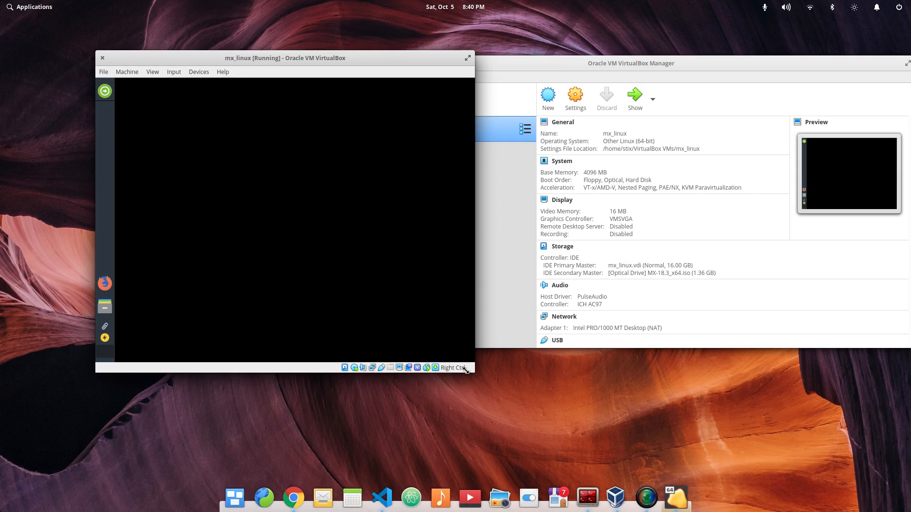
drag(476, 373, 548, 412)
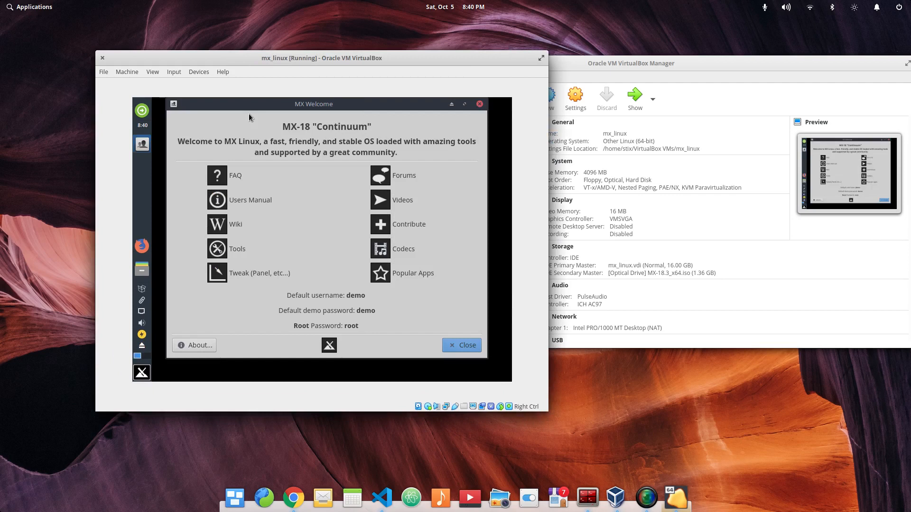
- Close the MX Welcome window and launch the MX Linux installer, continuing past its terms of use and keyboard settings
click(464, 346)
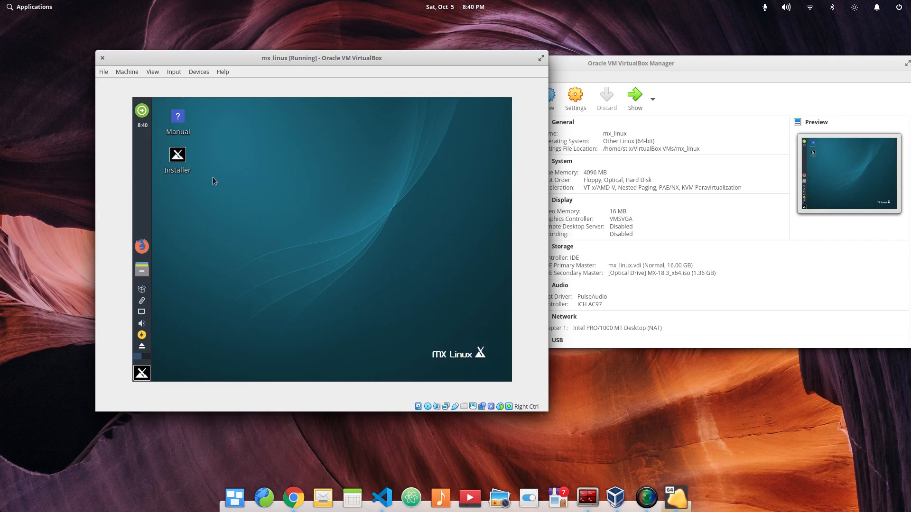
click(184, 153)
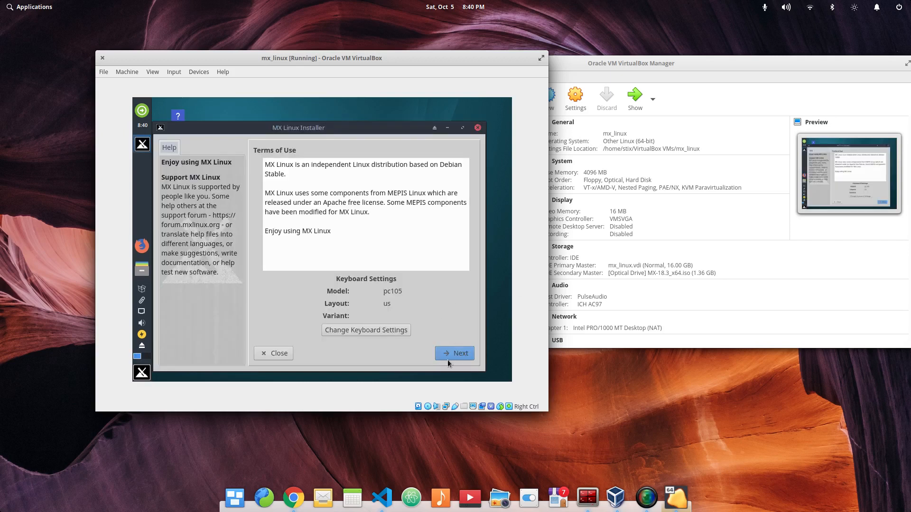
click(449, 355)
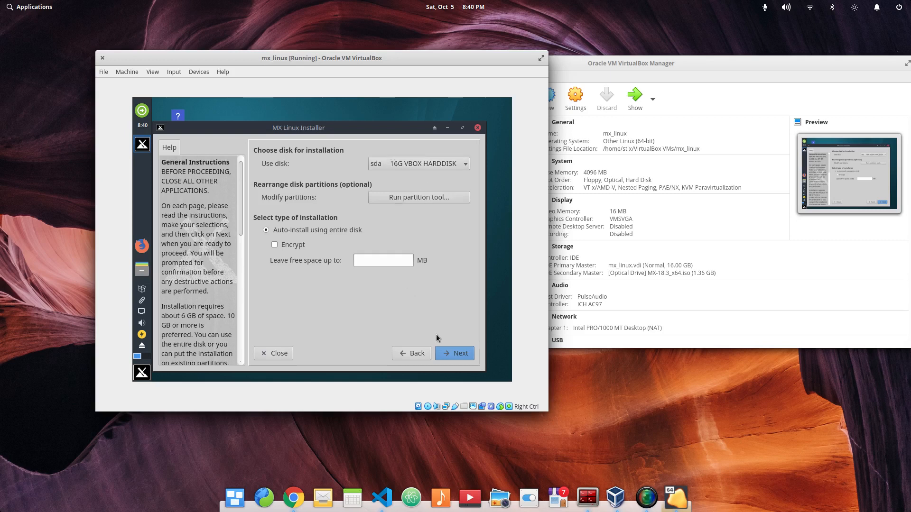
- Start an auto-install using the entire 16G sda disk and accept installing GRUB to the MBR
click(456, 353)
click(344, 252)
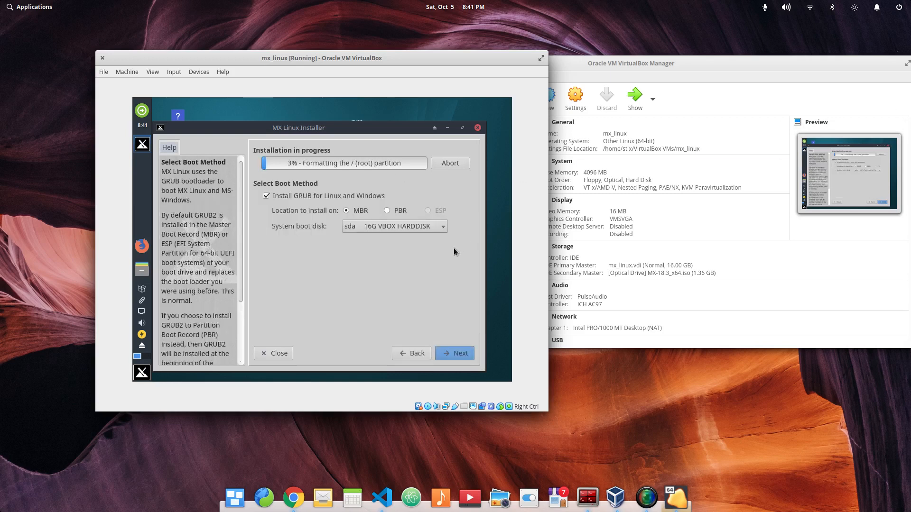
click(456, 353)
- Set the computer name to test_host, the domain to test.com and the workgroup to test, and submit the network names
double_click(394, 193)
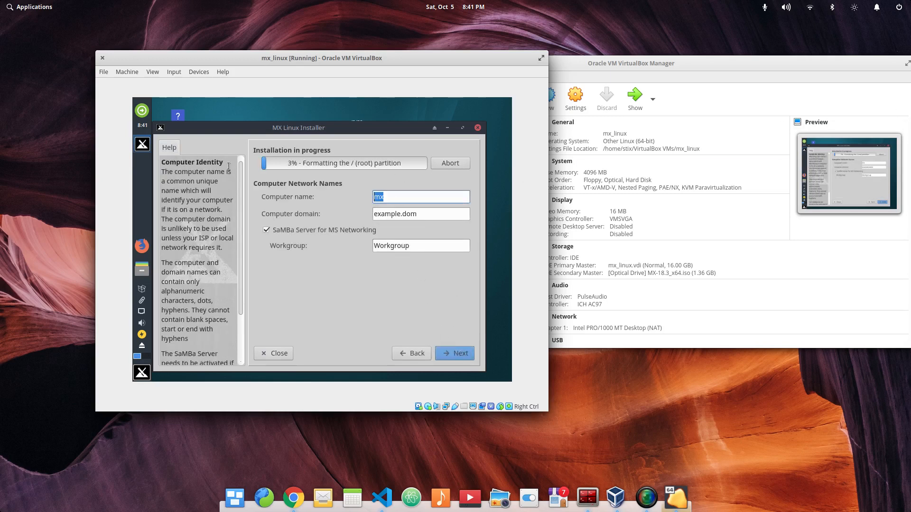
key(BackSpace)
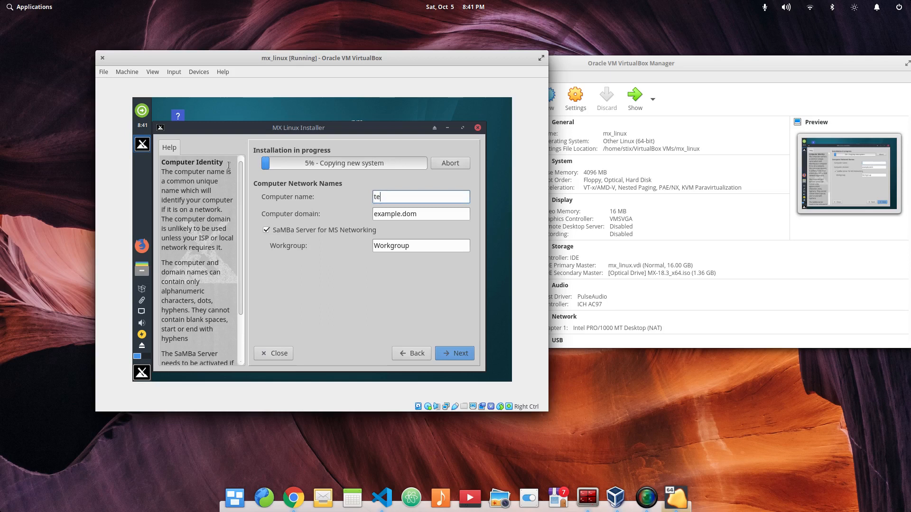
text(test_host)
key(Tab)
text(test.com)
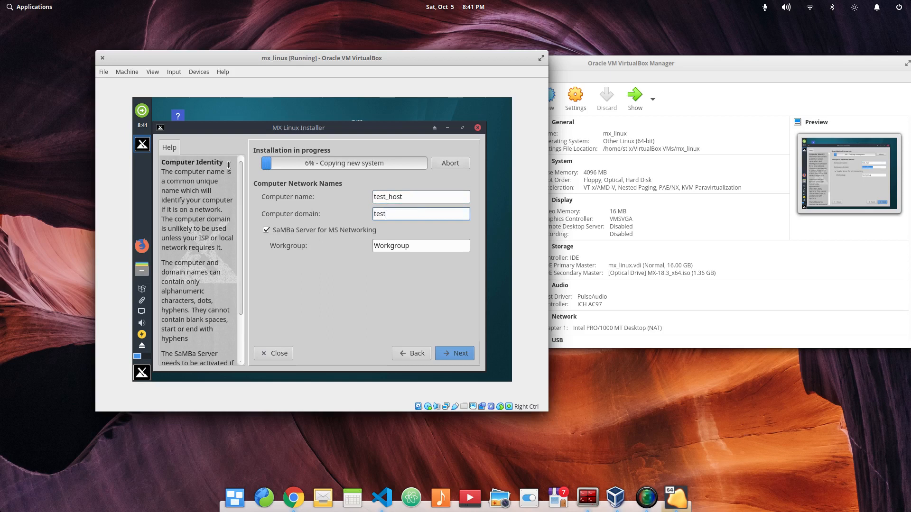
key(Tab)
key(Tab)
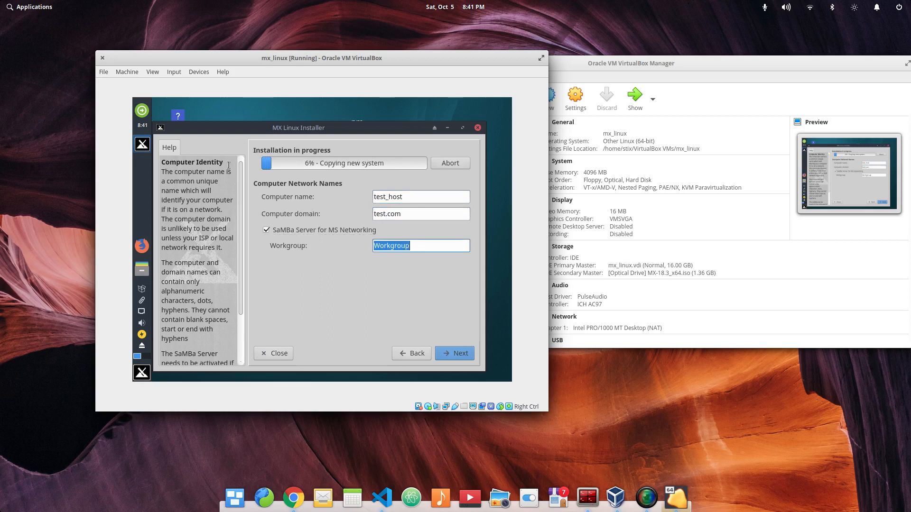
text(test)
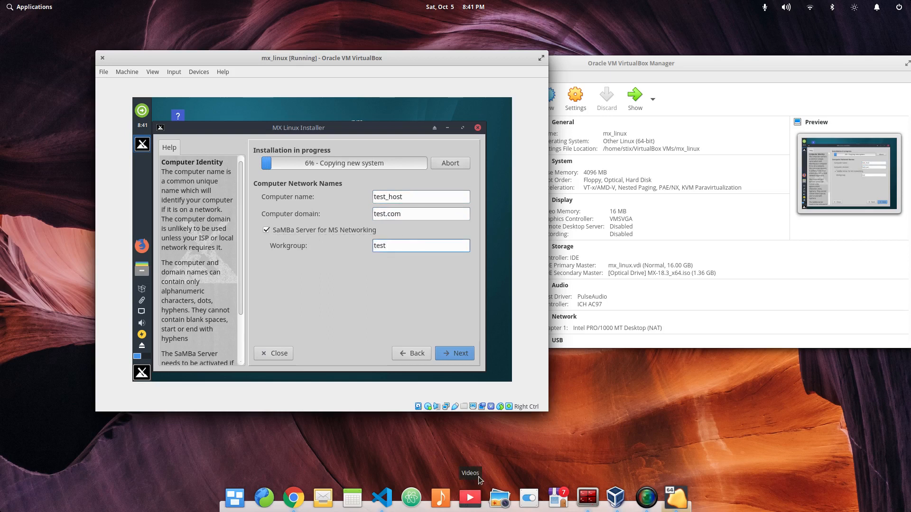
click(453, 353)
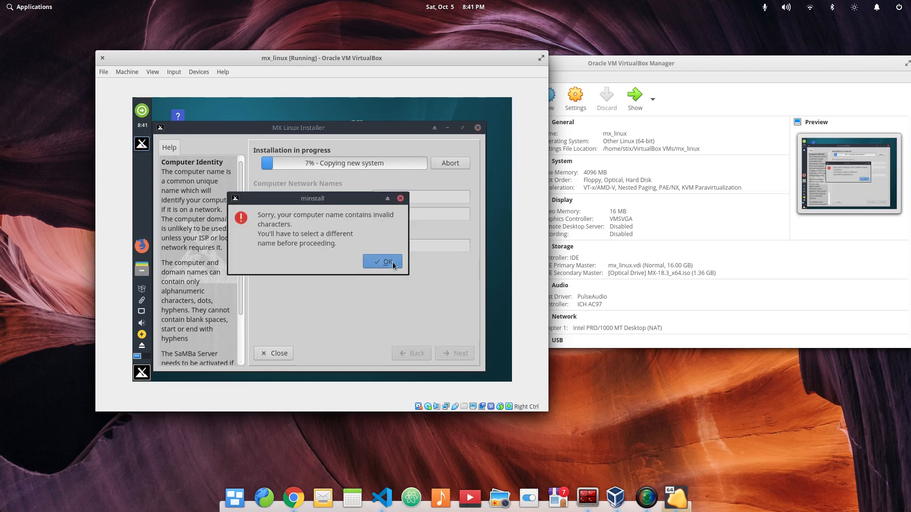
- Dismiss the error, change the computer name to testhost, and continue past the network names and the default localization settings
click(385, 261)
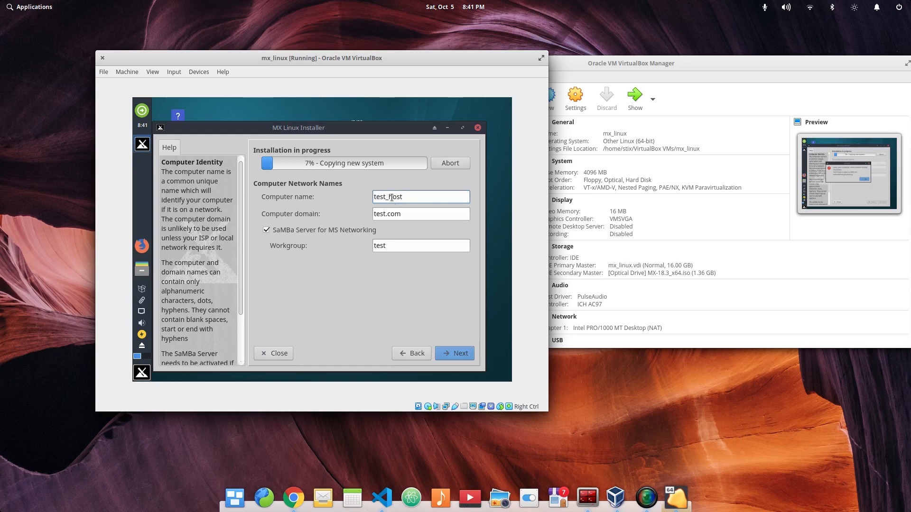
key(BackSpace)
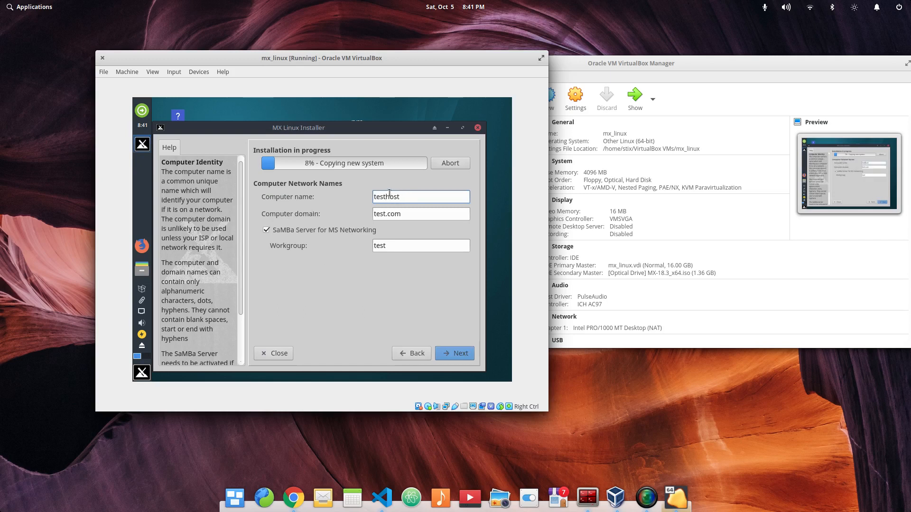
click(450, 353)
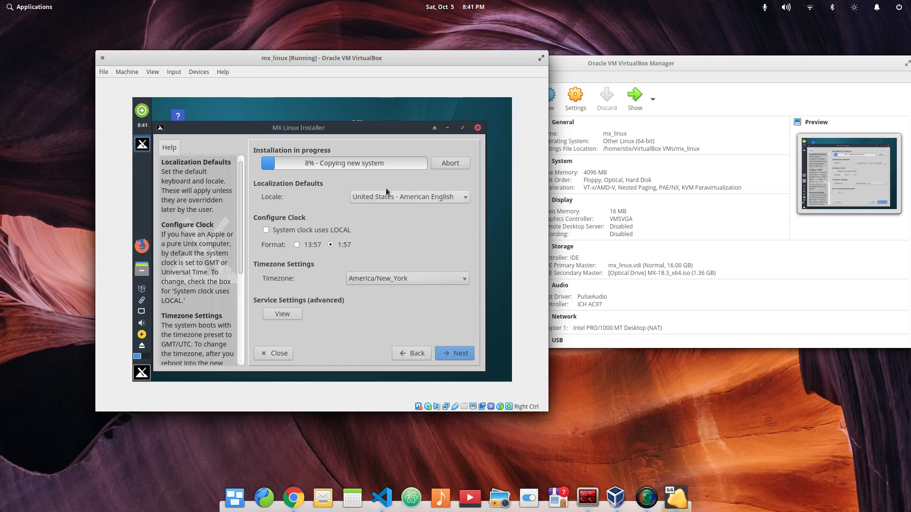
click(459, 355)
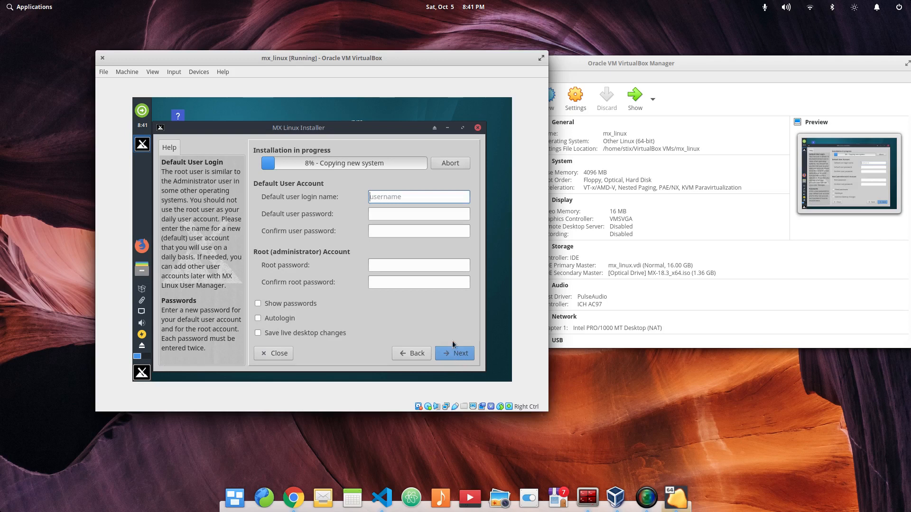
- Set the default user login name to test, and enter and confirm the default user password
text(test)
key(Tab)
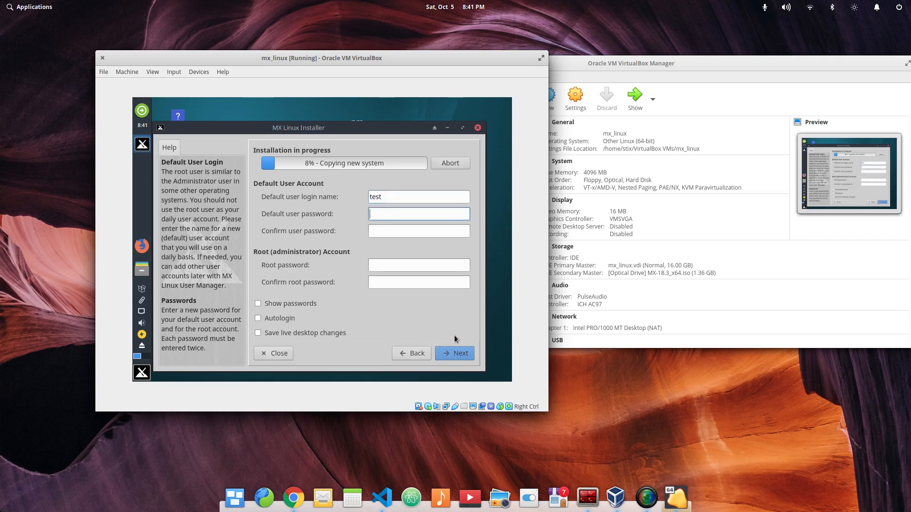
text(•••••••••)
key(Tab)
text(••••••••)
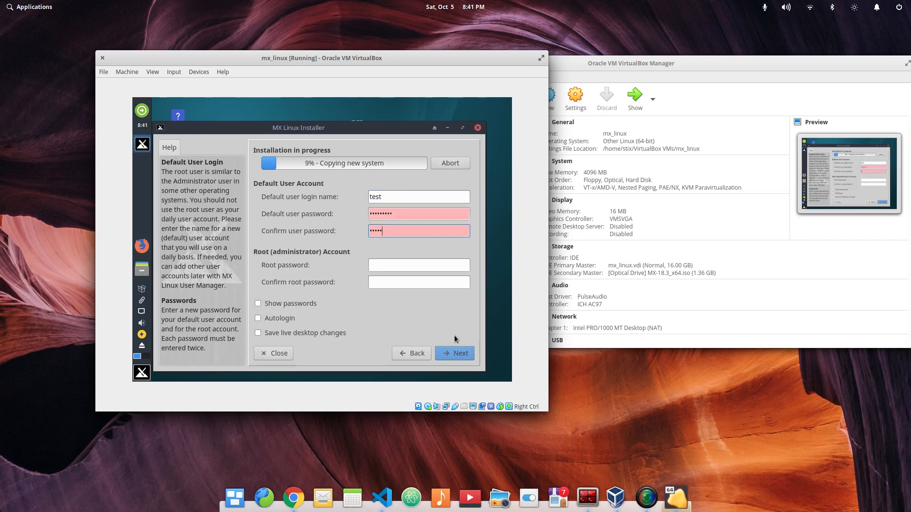
text(•)
- Enter and confirm the root password, show the passwords to check them, and continue past the user accounts page
key(Tab)
text(•••••)
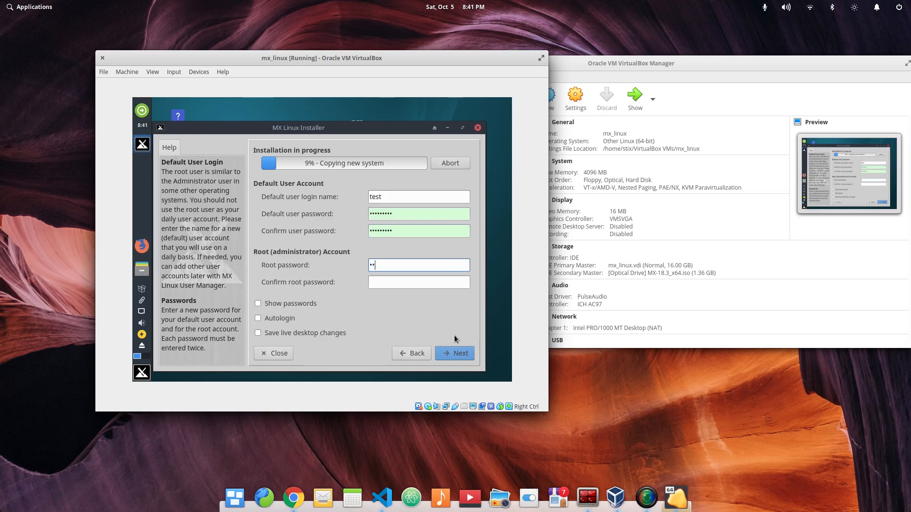
text(••••)
key(Tab)
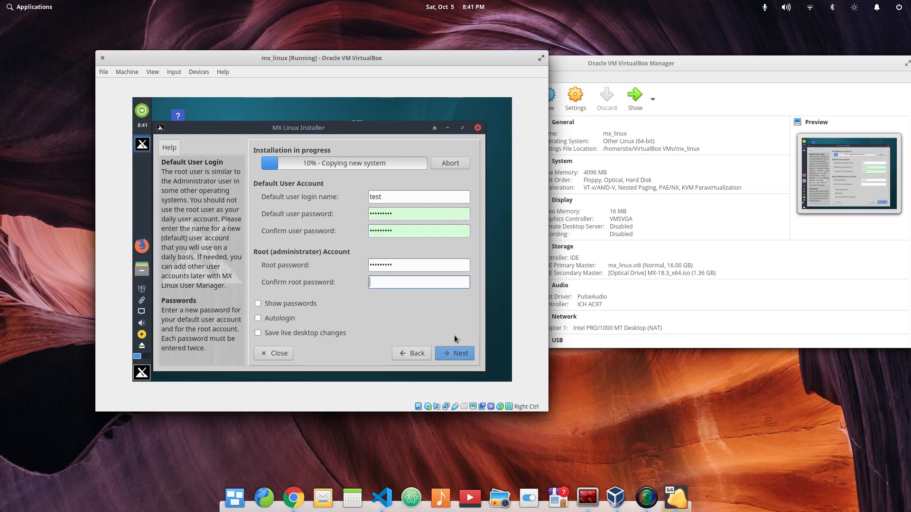
text(•••••••••)
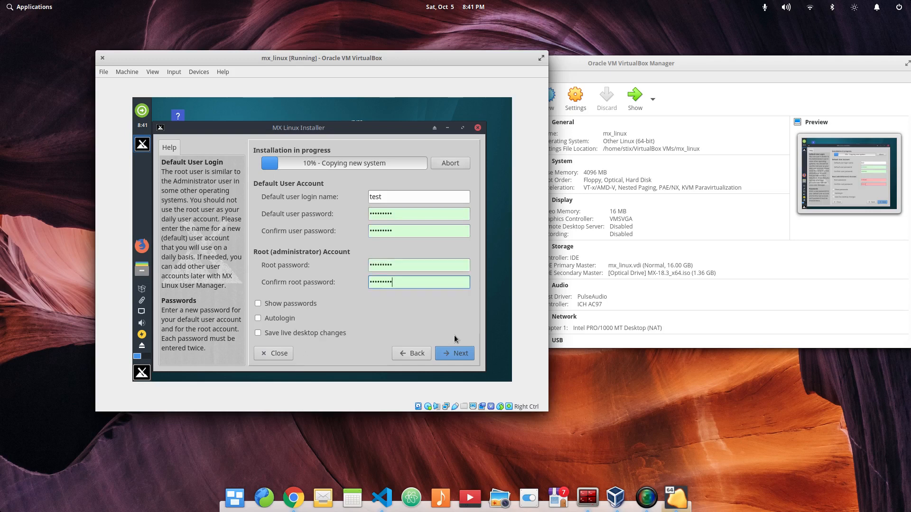
click(304, 303)
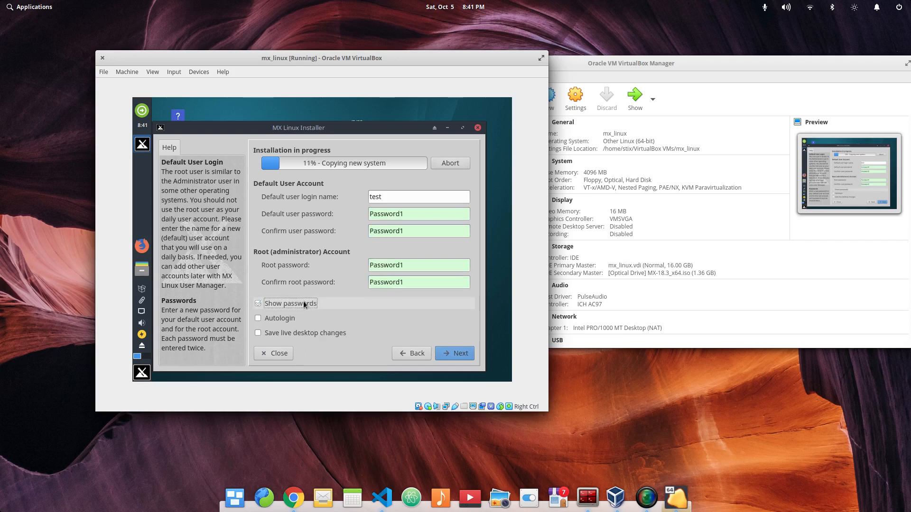
click(455, 354)
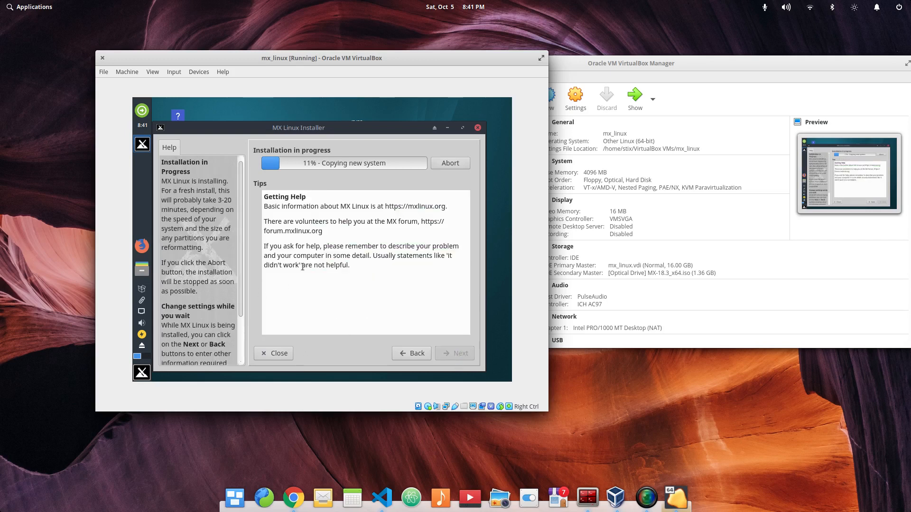